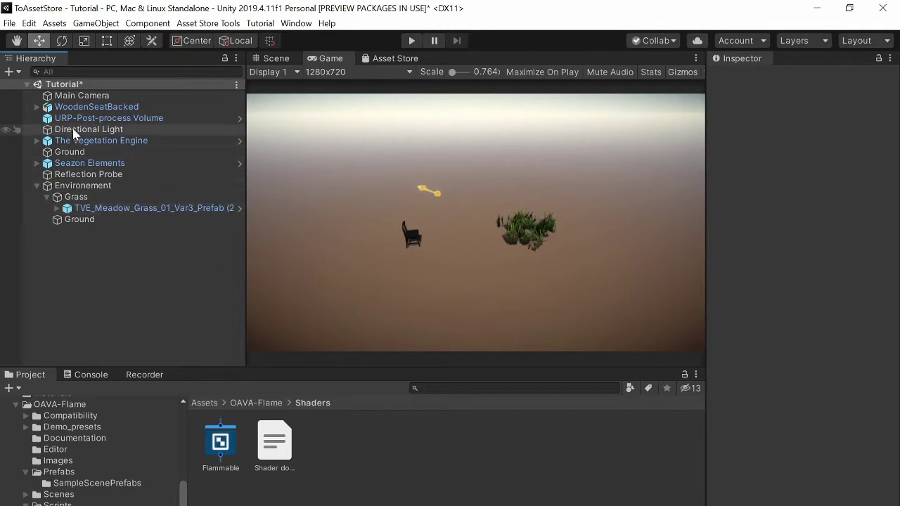
Select WoodenSeatBacked and briefly expand its children to check the Colliders group
{"action": "left_click", "coordinate": [74, 110]}
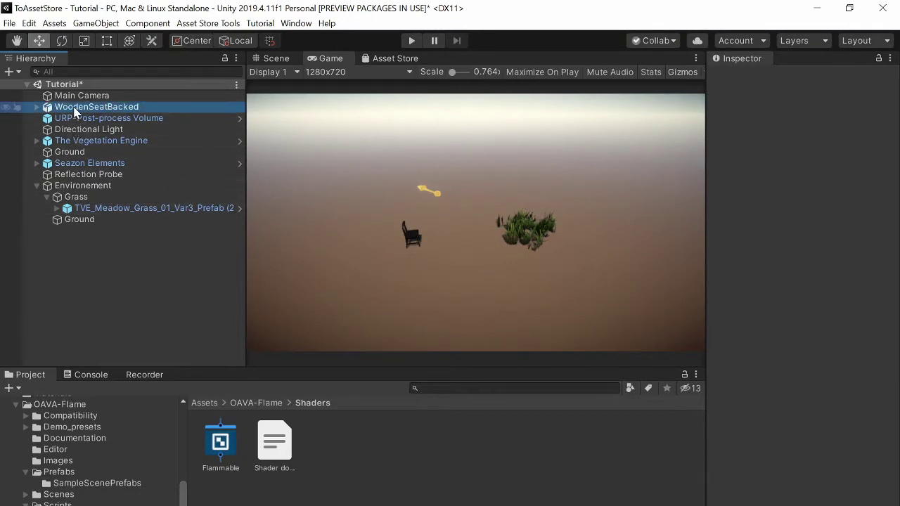
{"action": "left_click", "coordinate": [37, 107]}
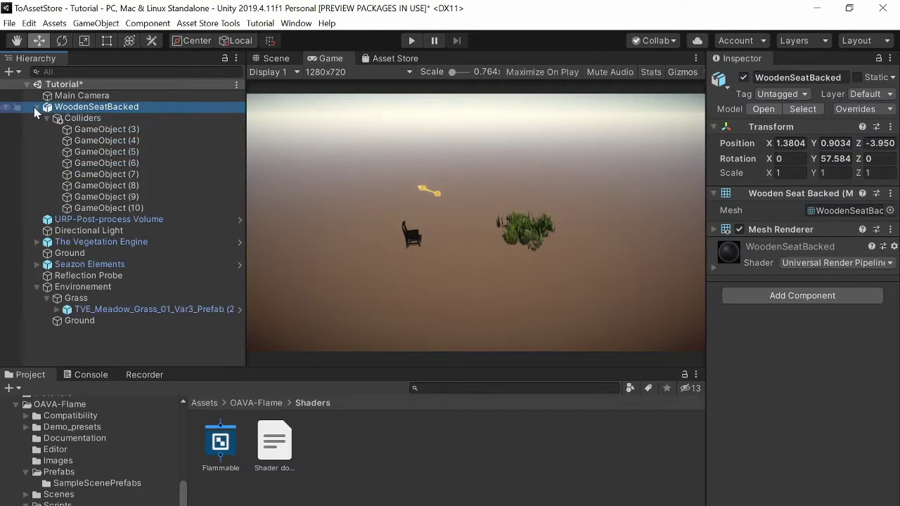
{"action": "left_click", "coordinate": [35, 107]}
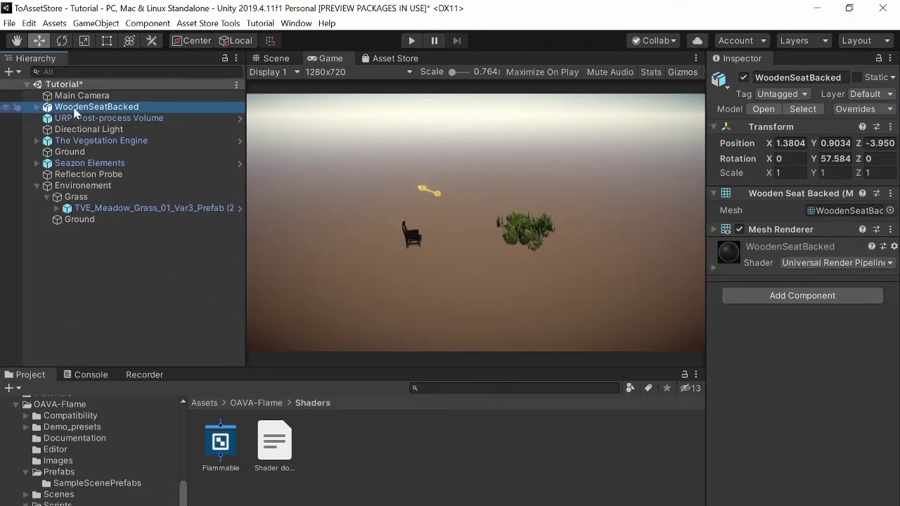
Convert WoodenSeatBacked via OAVA-Convert > Flammable Object, confirm, and check the new FlameEngine
{"action": "right_click", "coordinate": [76, 112]}
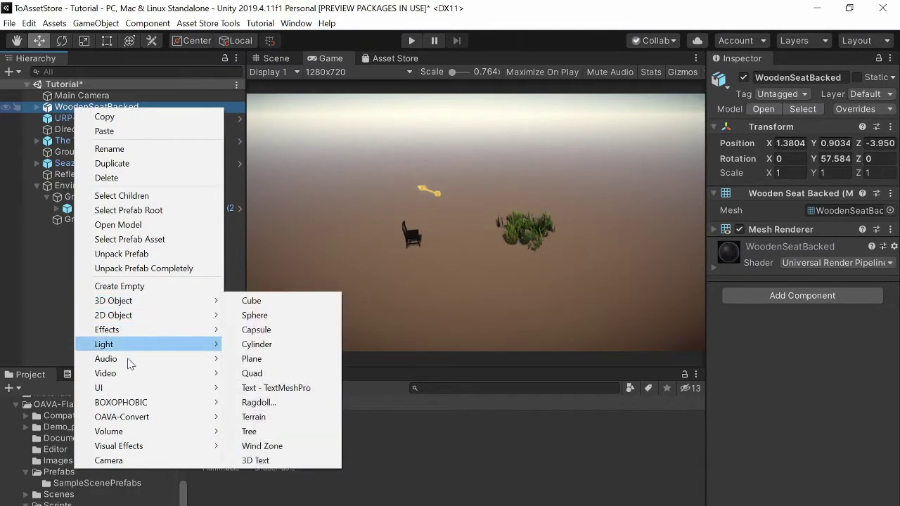
{"action": "mouse_move", "coordinate": [130, 418]}
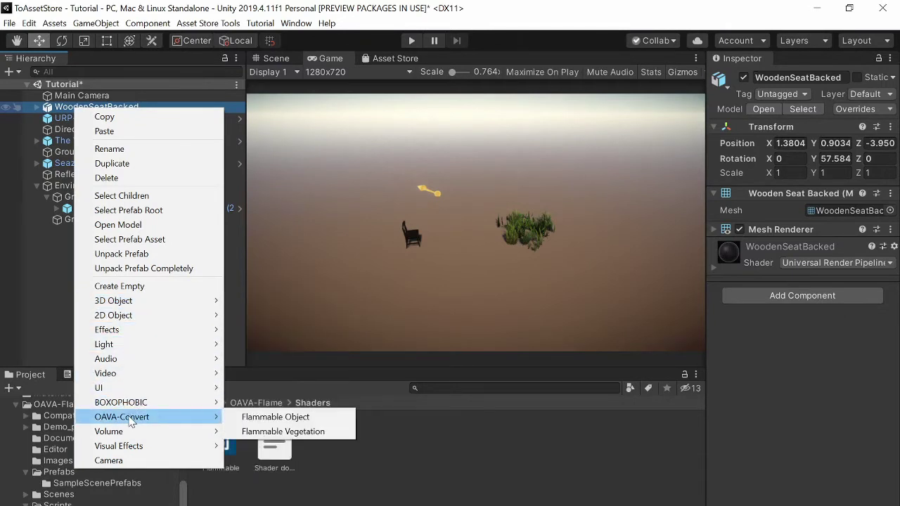
{"action": "left_click", "coordinate": [268, 419]}
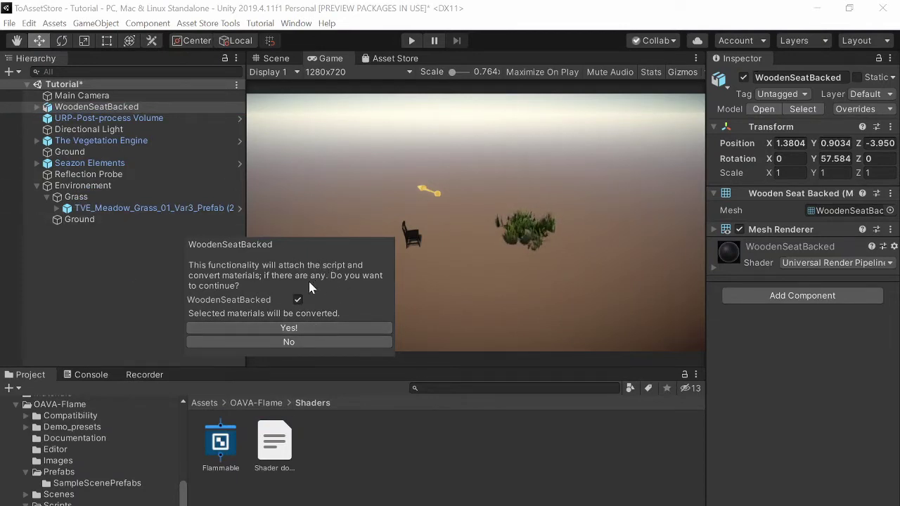
{"action": "left_click", "coordinate": [278, 329]}
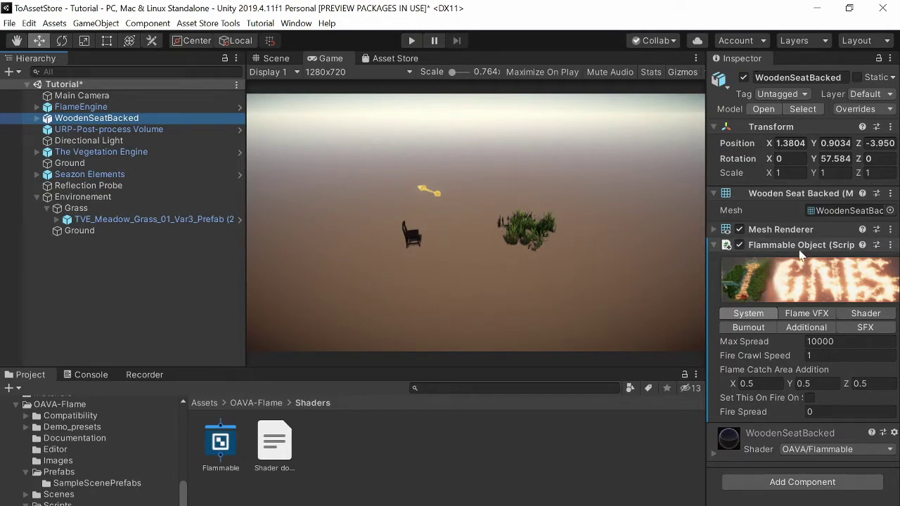
{"action": "left_click", "coordinate": [117, 106]}
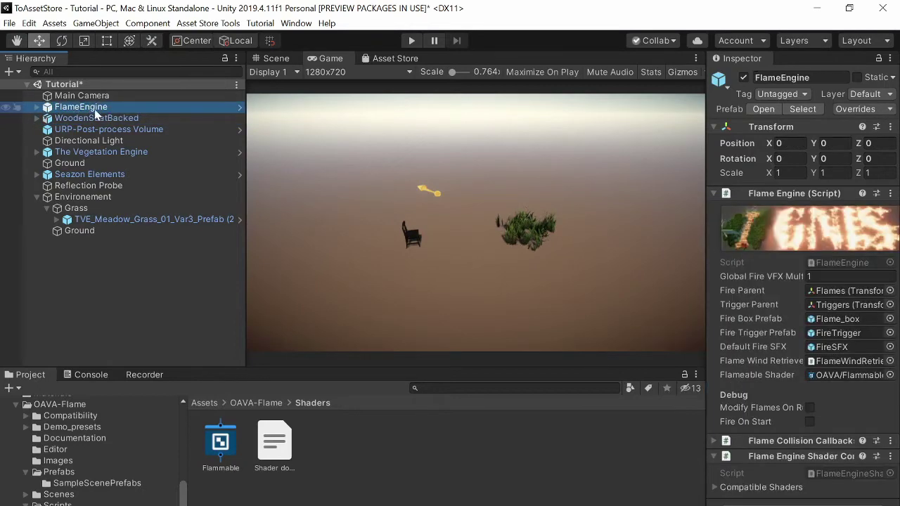
{"action": "left_click", "coordinate": [98, 118]}
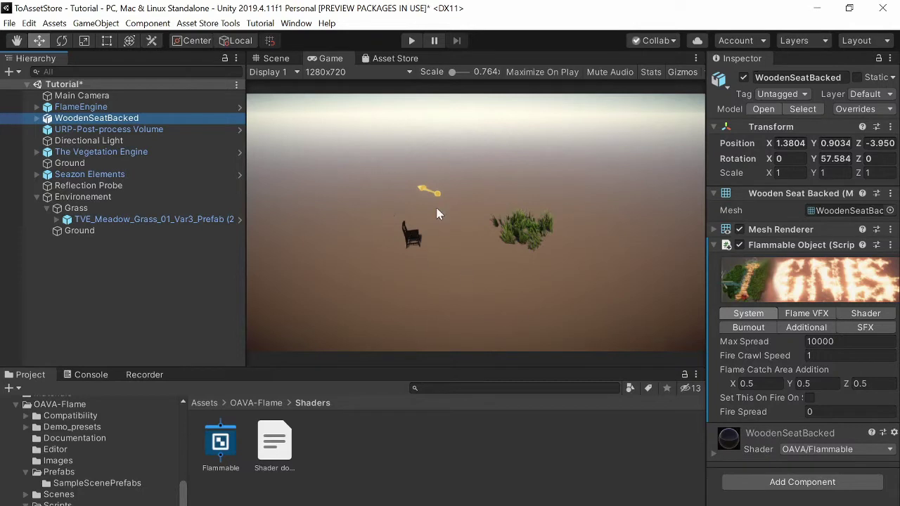
Enable mesh-based fire and set the stool's Local Flame VFX Multiplier to 2
{"action": "left_click", "coordinate": [809, 328]}
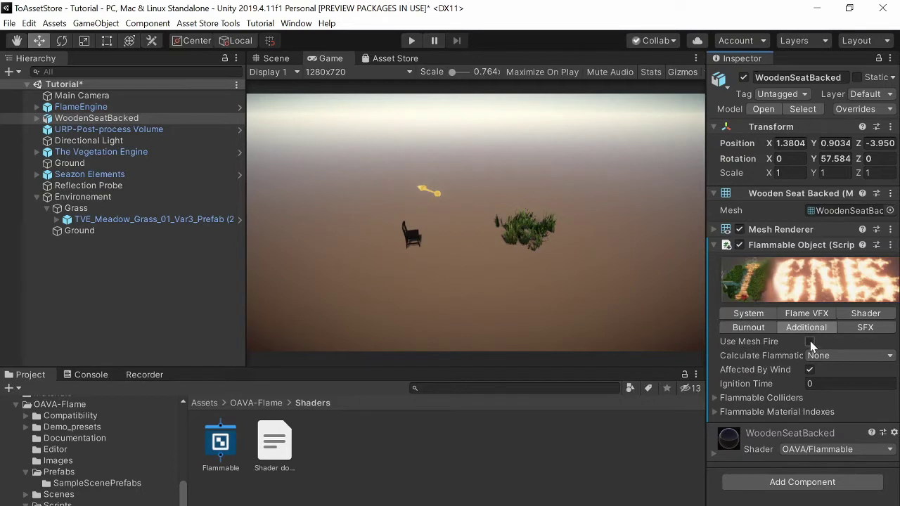
{"action": "left_click", "coordinate": [810, 342]}
{"action": "left_click", "coordinate": [806, 317]}
{"action": "left_click", "coordinate": [816, 432]}
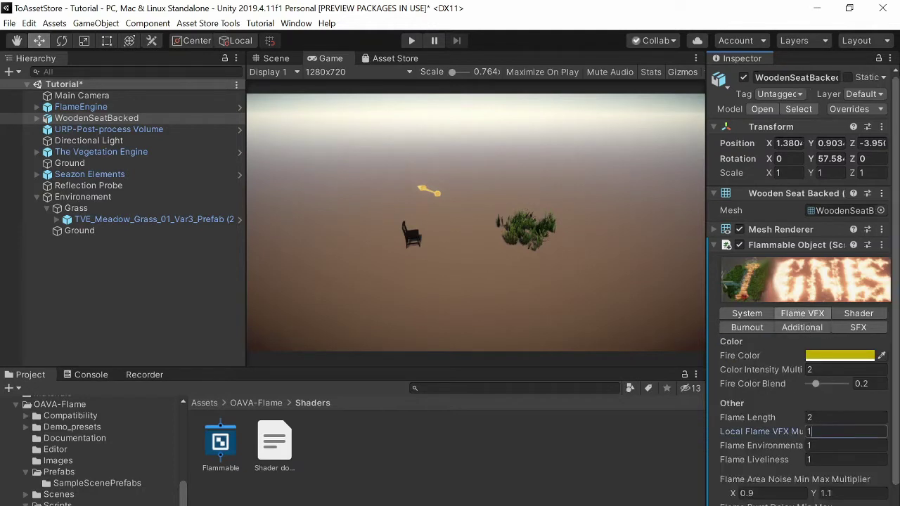
{"action": "type", "text": "2"}
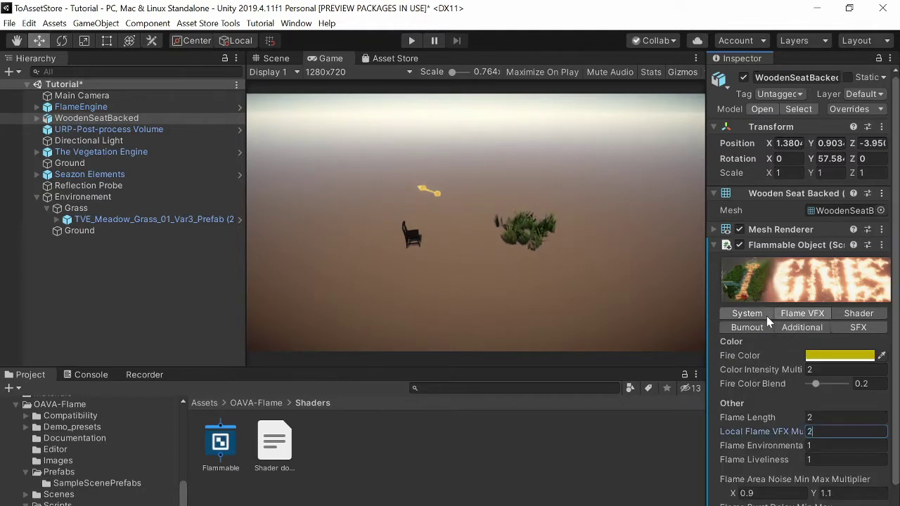
Tick Set This On Fire On Start in the System settings and start play mode
{"action": "left_click", "coordinate": [732, 314]}
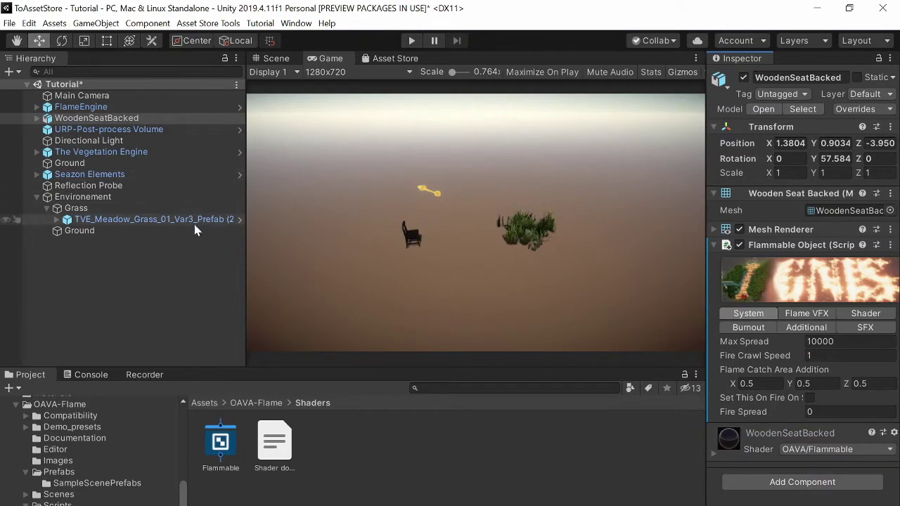
{"action": "left_click", "coordinate": [811, 398]}
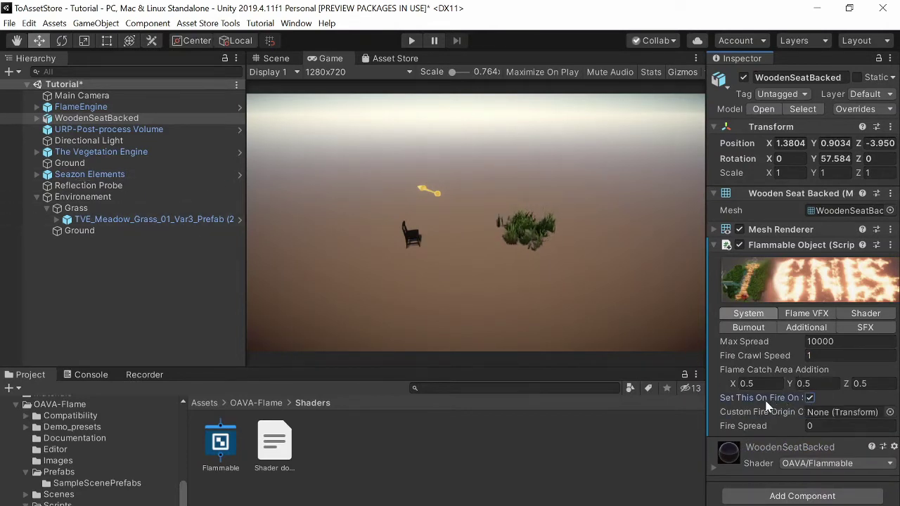
{"action": "left_click", "coordinate": [415, 41]}
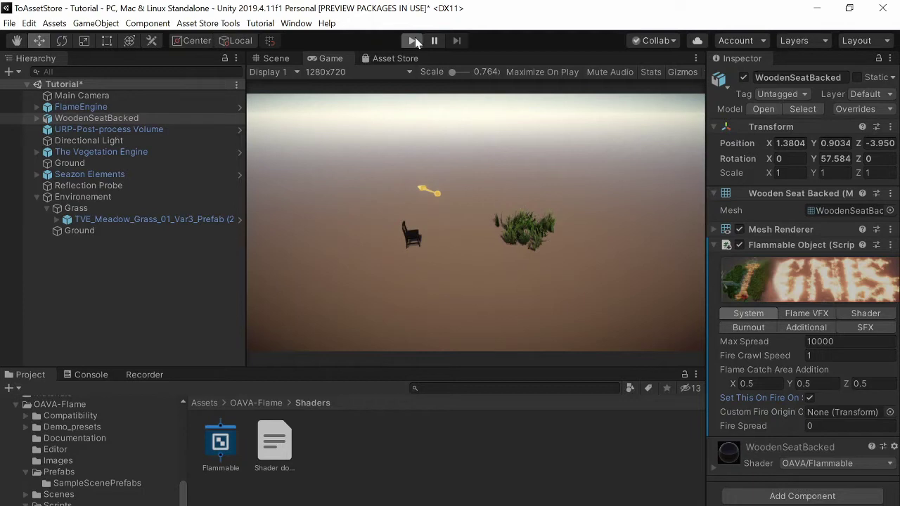
{"action": "left_click", "coordinate": [414, 41]}
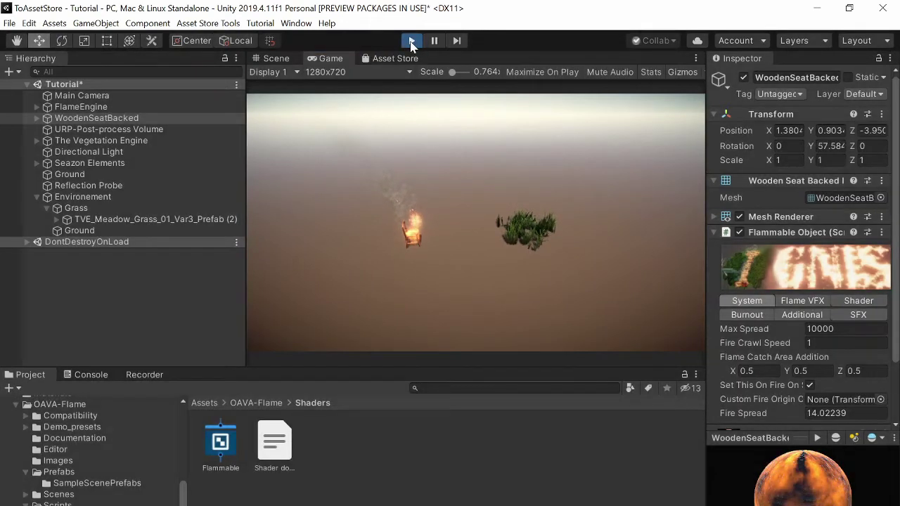
Stop play mode and inspect the stool's Colliders group with Gizmos toggled on, then off
{"action": "left_click", "coordinate": [411, 42]}
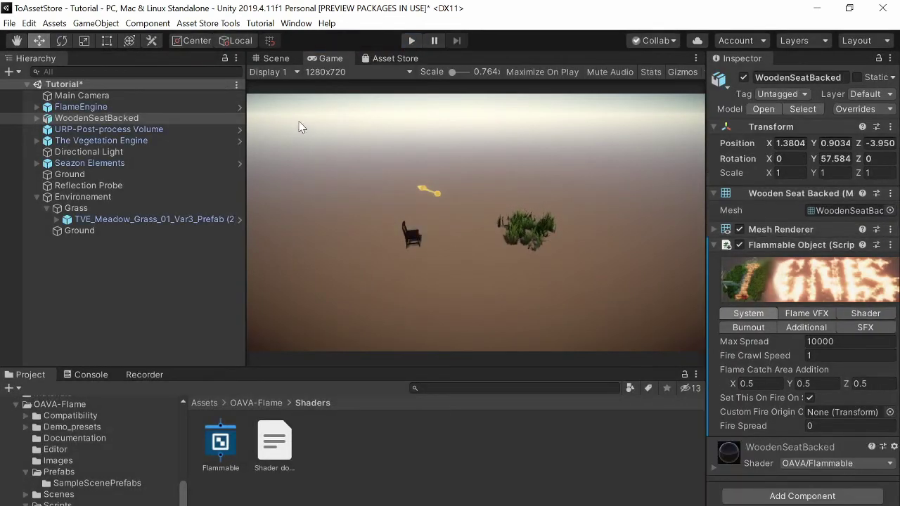
{"action": "left_click", "coordinate": [37, 119]}
{"action": "left_click", "coordinate": [67, 130]}
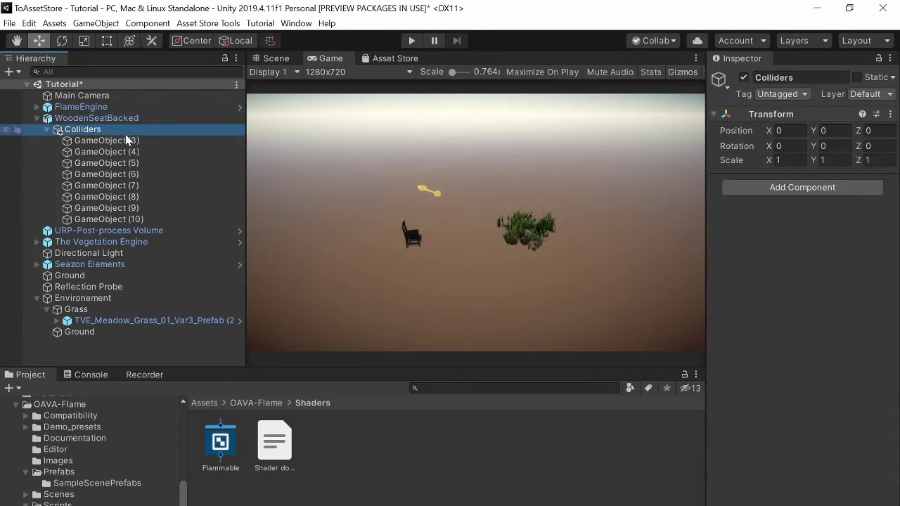
{"action": "left_click", "coordinate": [676, 72]}
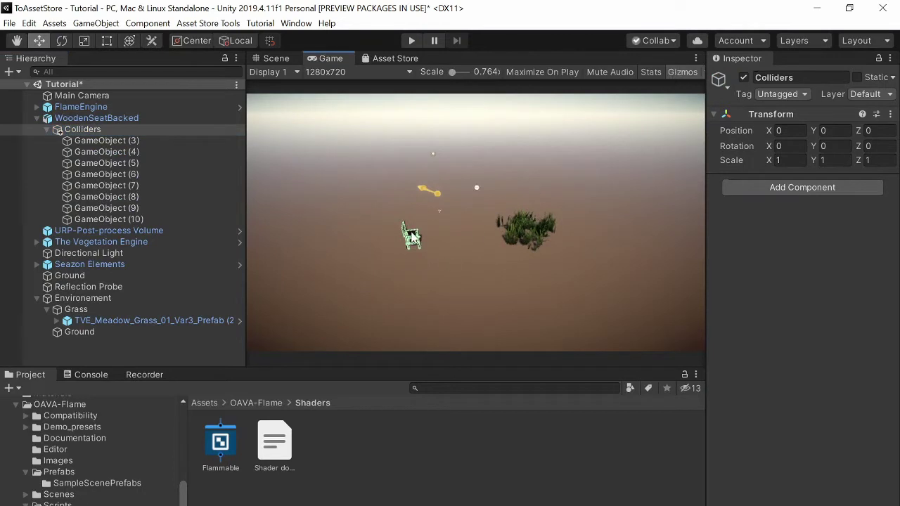
{"action": "left_click", "coordinate": [92, 118]}
{"action": "left_click", "coordinate": [682, 72]}
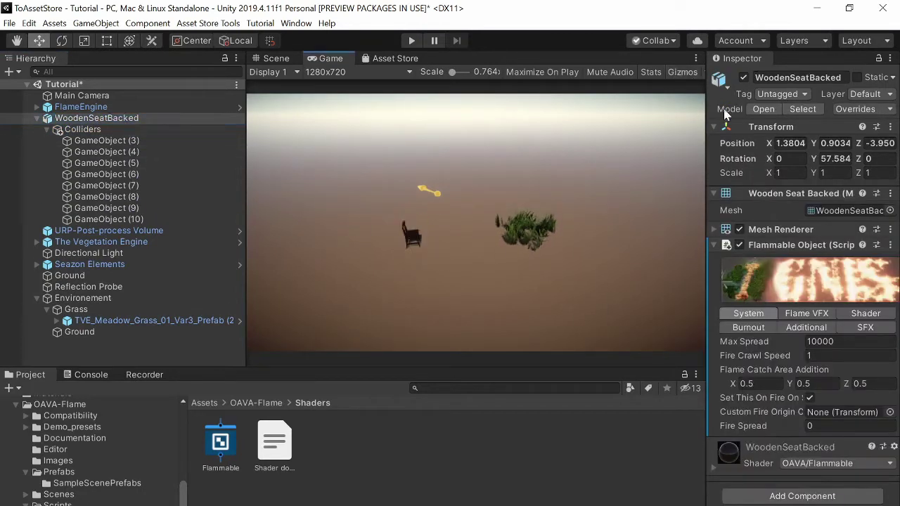
Look through the stool's Flame VFX and Additional settings, ending on Flame VFX
{"action": "left_click", "coordinate": [812, 317]}
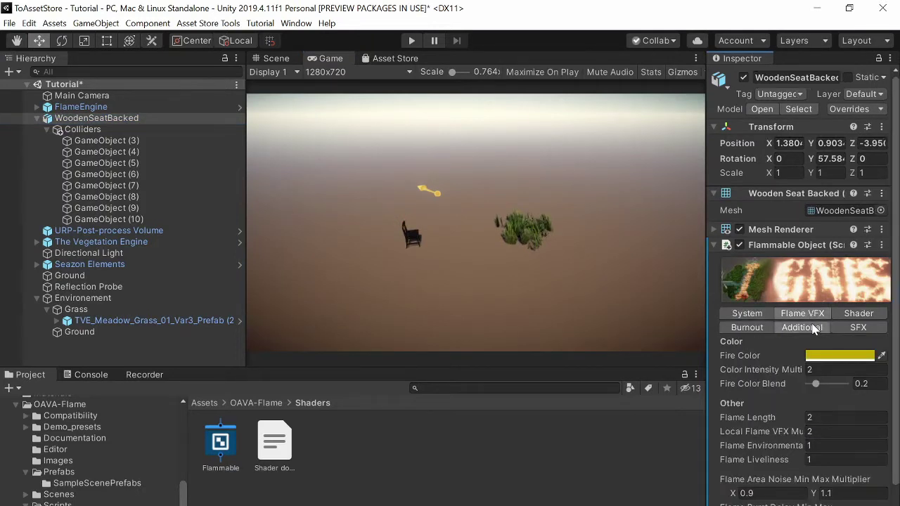
{"action": "left_click", "coordinate": [813, 329]}
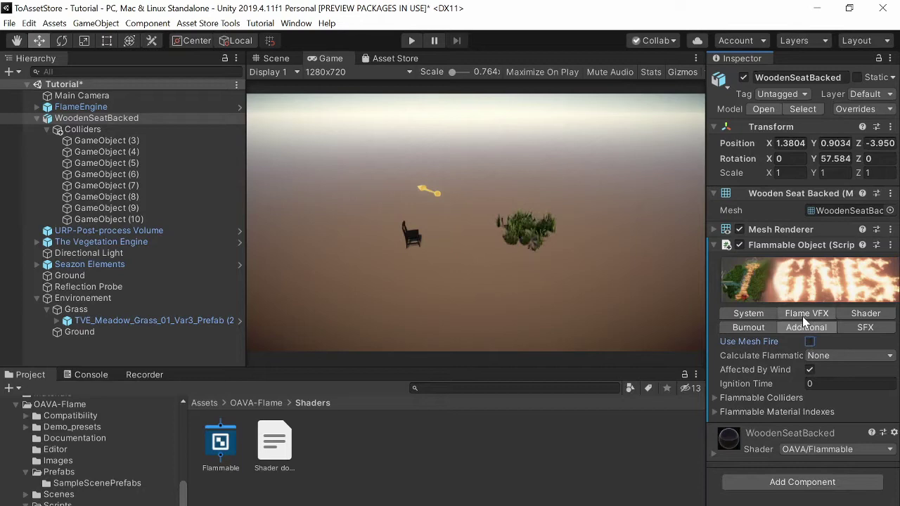
{"action": "left_click", "coordinate": [804, 316]}
Set the stool on fire for a debug preview and adjust its fire colour
{"action": "scroll", "coordinate": [809, 422], "scroll_direction": "down", "scroll_amount": 3}
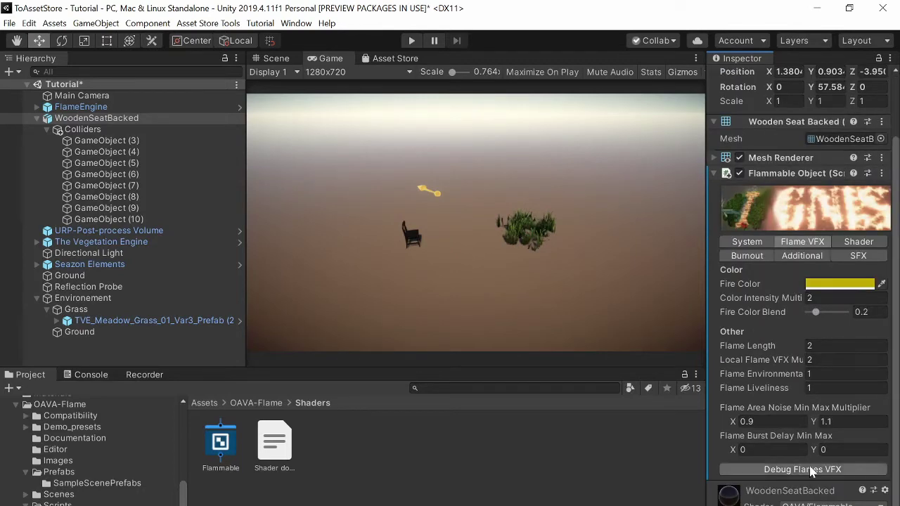
{"action": "left_click", "coordinate": [810, 469]}
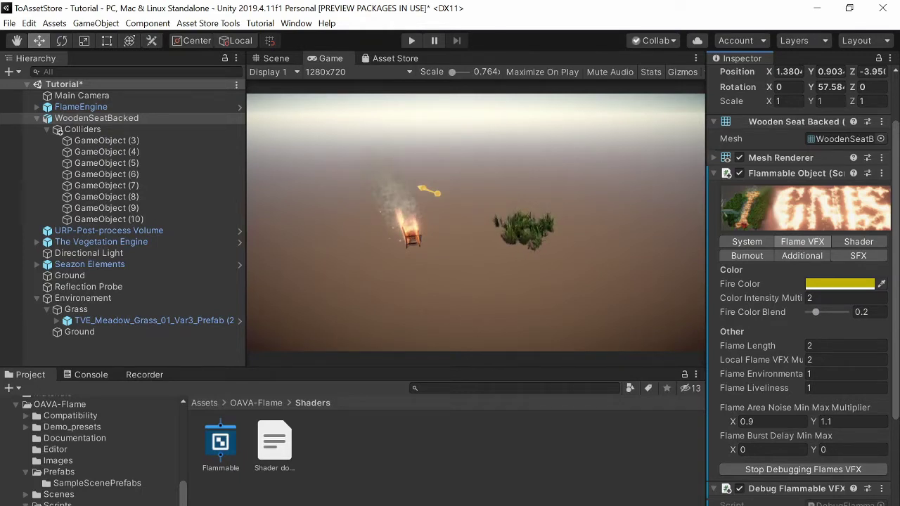
{"action": "left_click", "coordinate": [827, 287]}
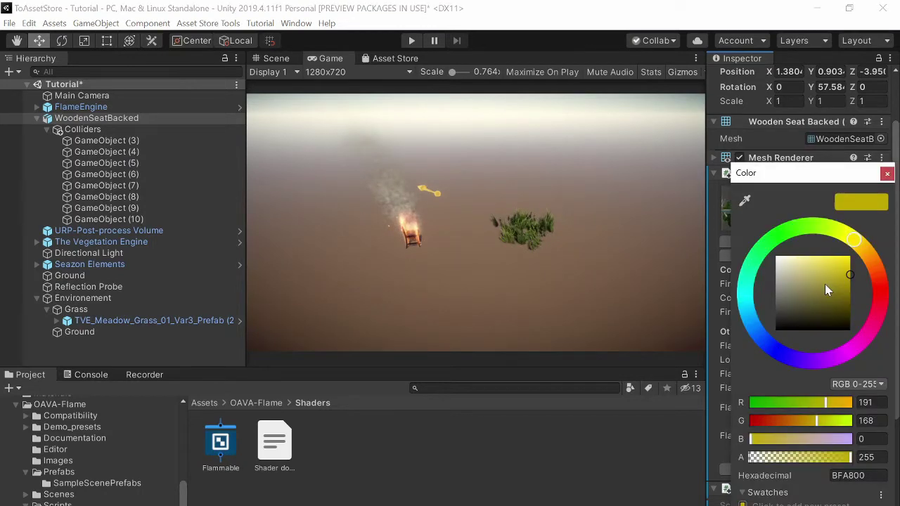
{"action": "left_click", "coordinate": [749, 345]}
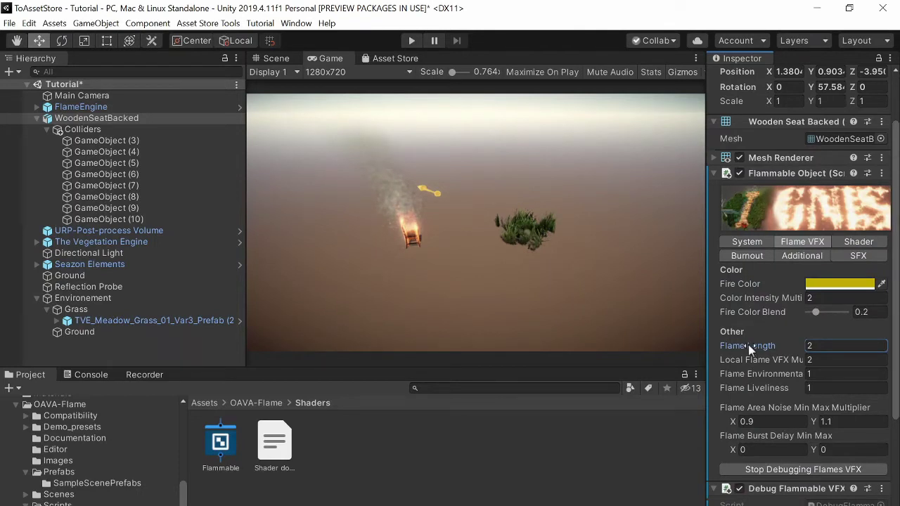
Set Flame Length 1.49, raise the multiplier and Environmental to ~1.19, Area Noise X 0.58, Burst Delay Y 0.3
{"action": "left_click_drag", "start_coordinate": [748, 345], "coordinate": [732, 345]}
{"action": "left_click_drag", "start_coordinate": [766, 360], "coordinate": [782, 374]}
{"action": "left_click", "coordinate": [783, 378]}
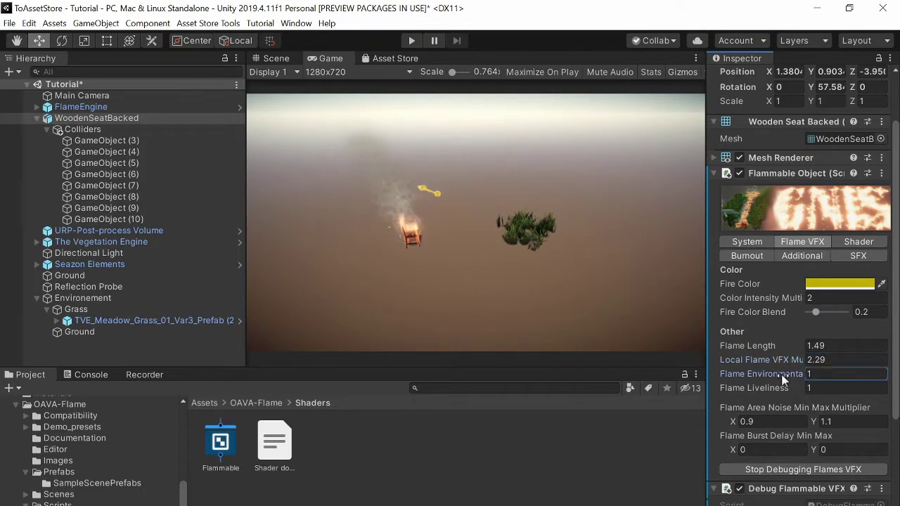
{"action": "mouse_move", "coordinate": [783, 379]}
{"action": "left_mouse_down"}
{"action": "mouse_move", "coordinate": [813, 373]}
{"action": "mouse_move", "coordinate": [773, 370]}
{"action": "mouse_move", "coordinate": [770, 387]}
{"action": "mouse_move", "coordinate": [787, 385]}
{"action": "left_mouse_up"}
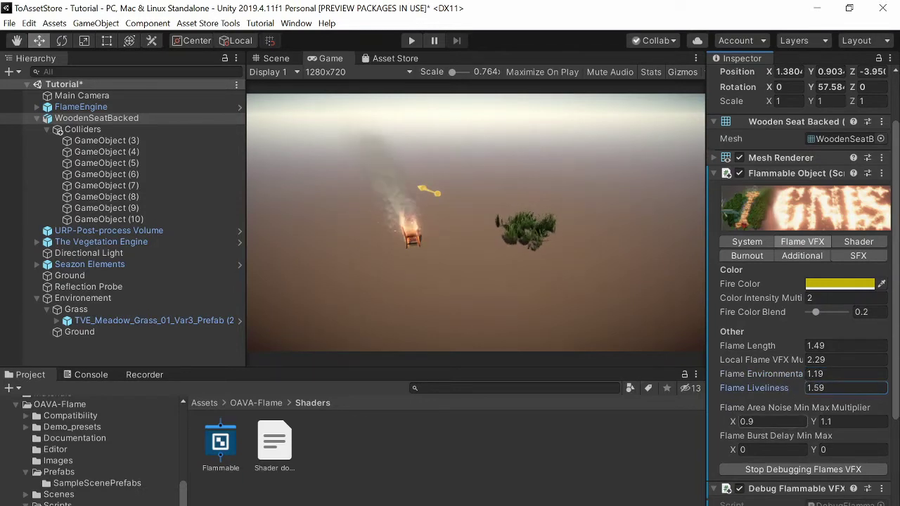
{"action": "left_click_drag", "start_coordinate": [732, 421], "coordinate": [721, 420]}
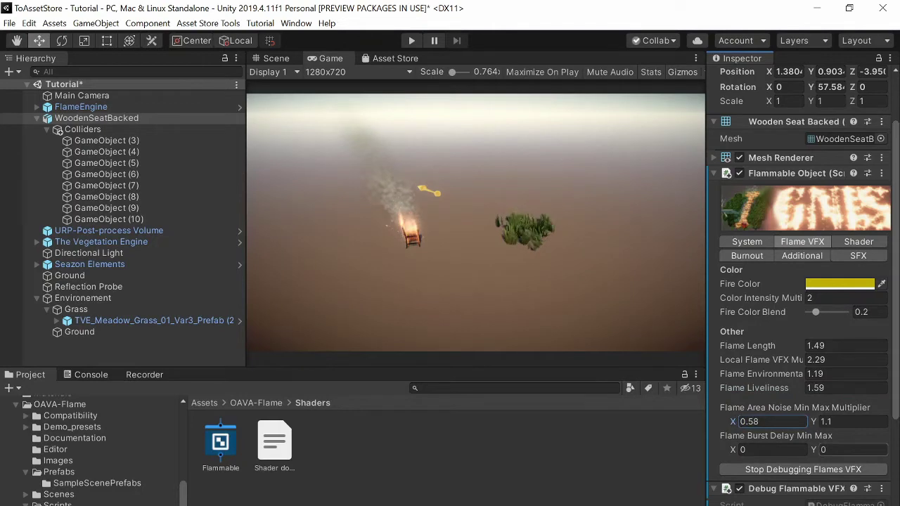
{"action": "left_click", "coordinate": [844, 449]}
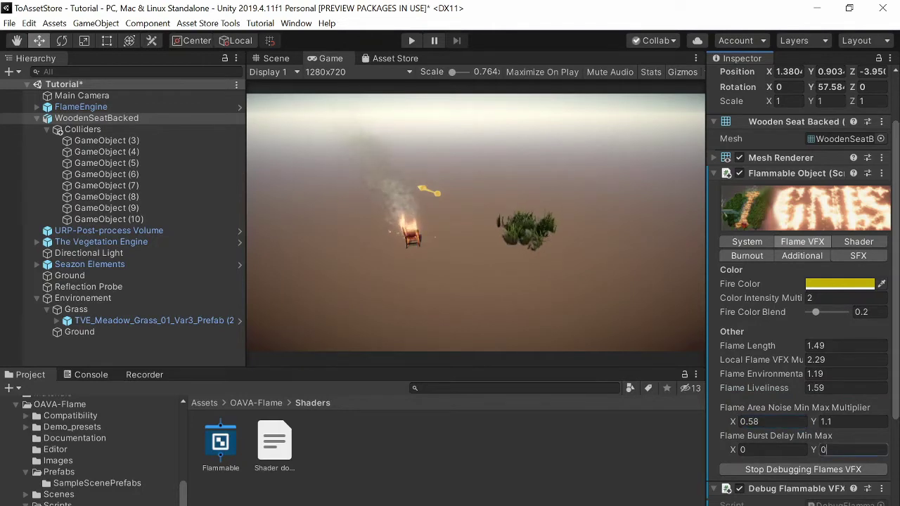
{"action": "type", "text": "."}
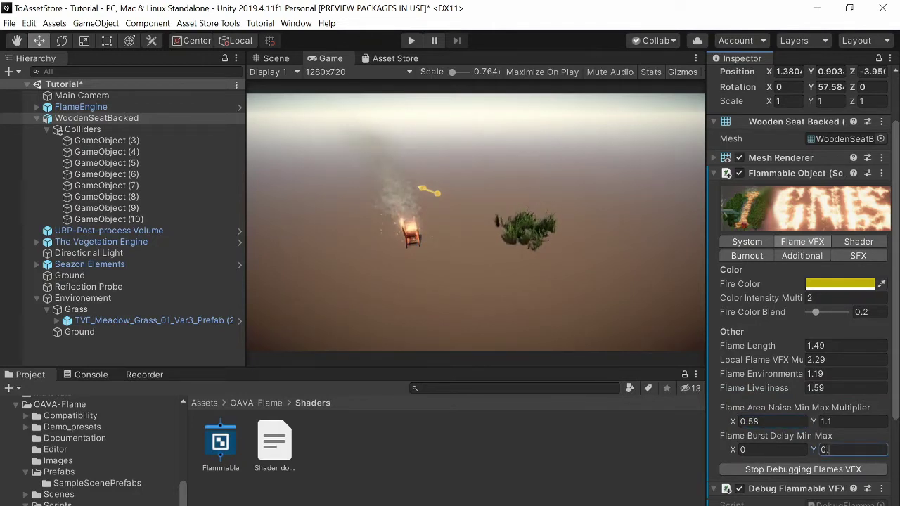
{"action": "type", "text": "3"}
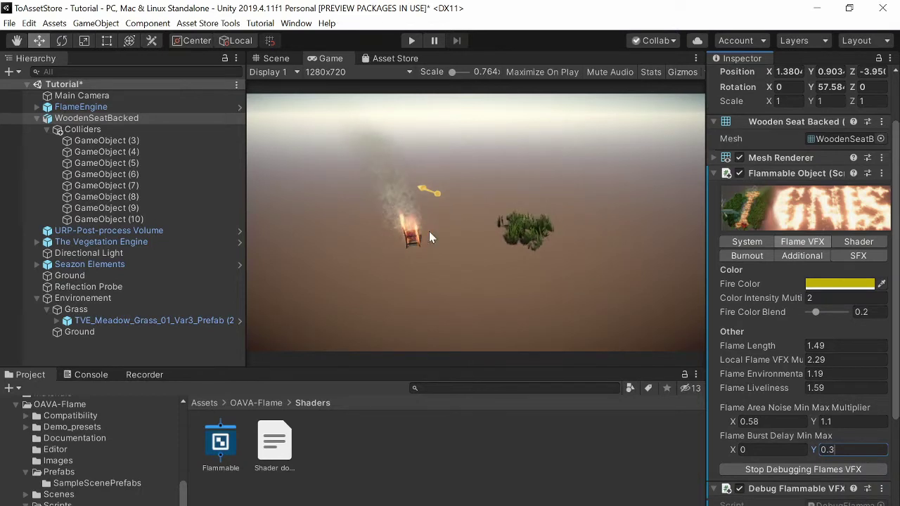
Make the fire colour blue, set Color Intensity Multi to 68.13 and Burst Delay Y to 0.1
{"action": "left_click", "coordinate": [820, 283]}
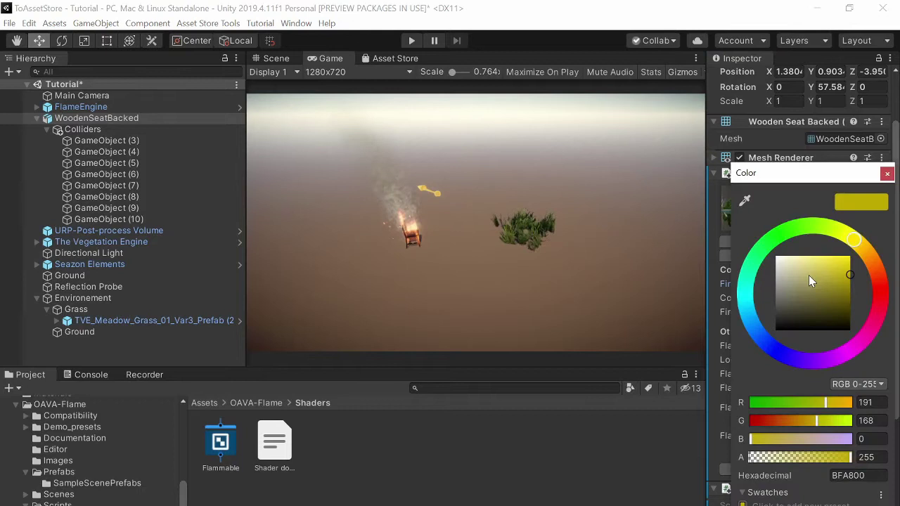
{"action": "left_click", "coordinate": [781, 352]}
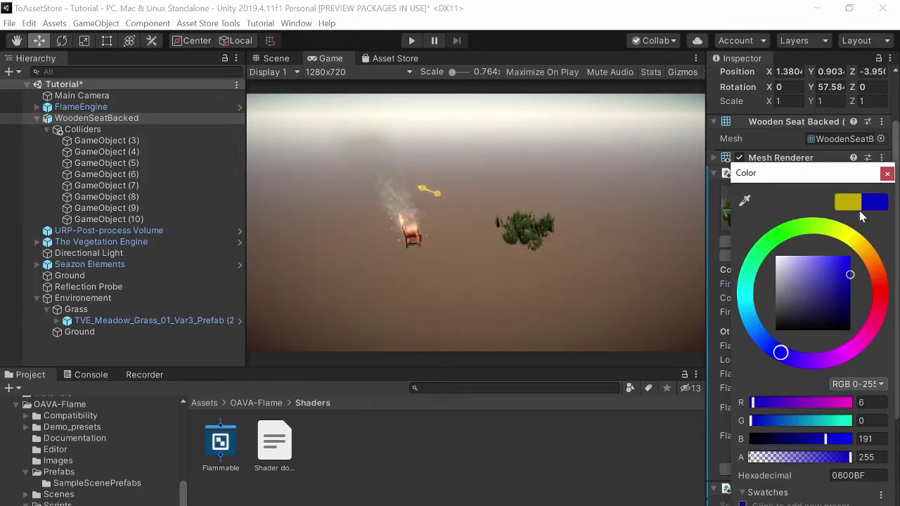
{"action": "left_click", "coordinate": [888, 173]}
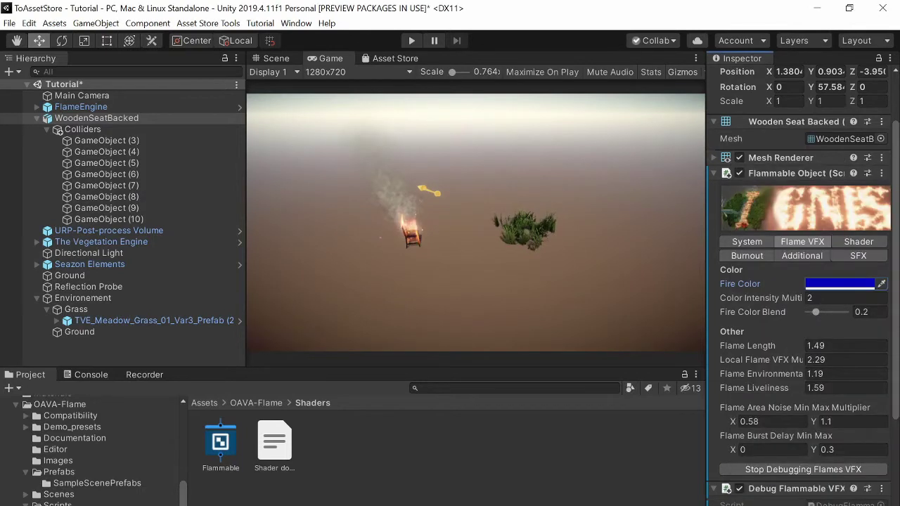
{"action": "left_click_drag", "start_coordinate": [760, 298], "coordinate": [556, 282]}
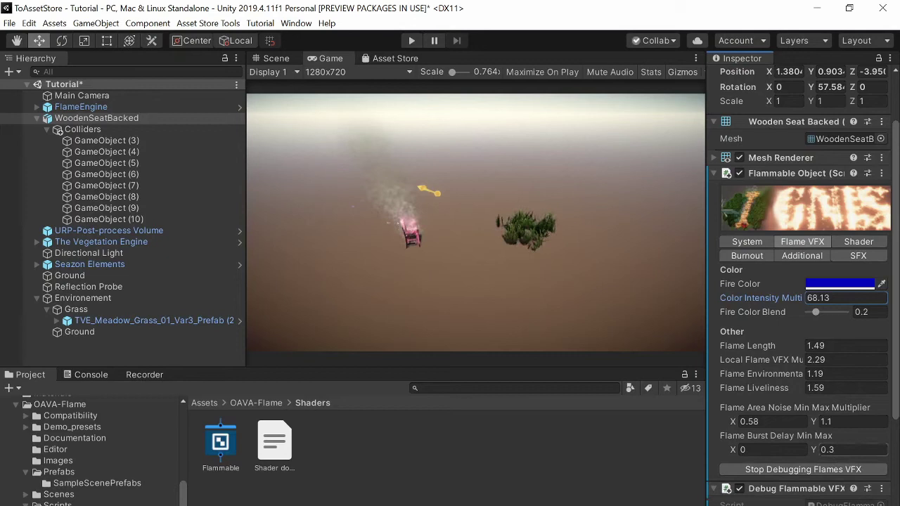
{"action": "left_click", "coordinate": [833, 450]}
{"action": "type", "text": "0.1"}
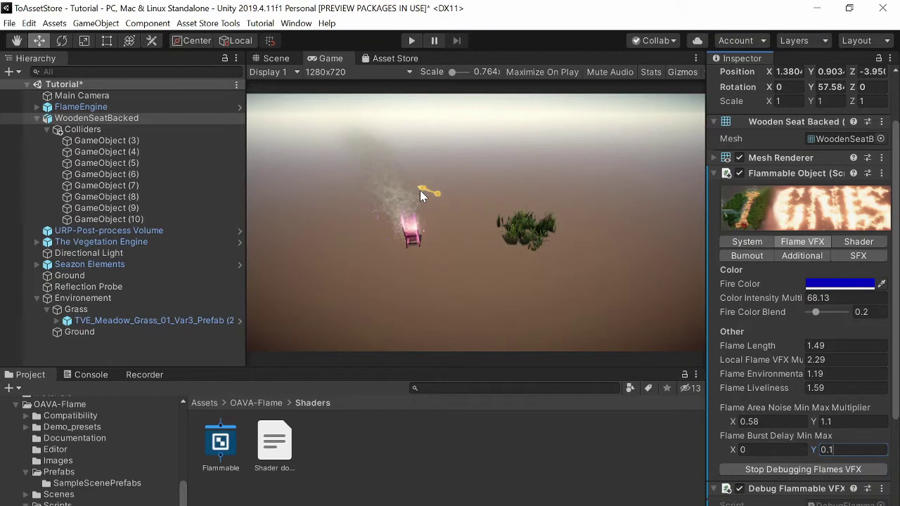
Run the scene in play mode to watch the stool burn with pinkish flames
{"action": "left_click", "coordinate": [411, 41]}
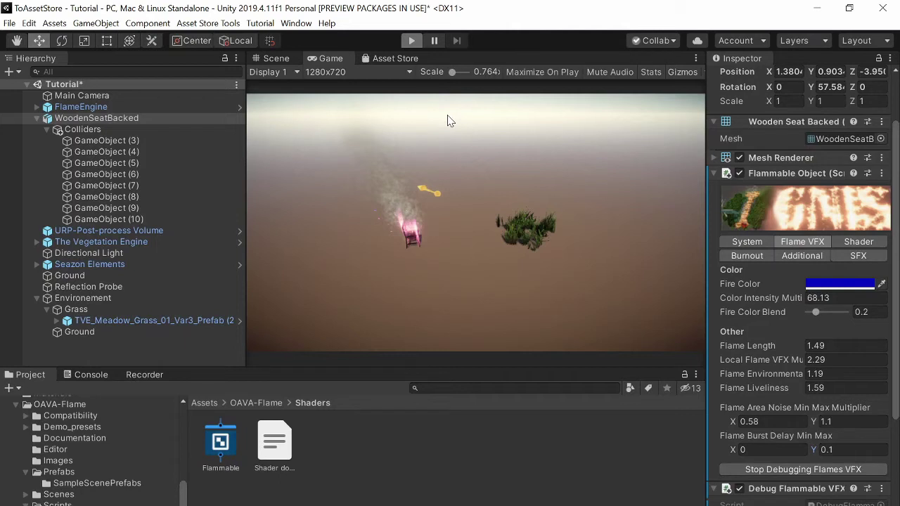
{"action": "key", "text": "ctrl+p"}
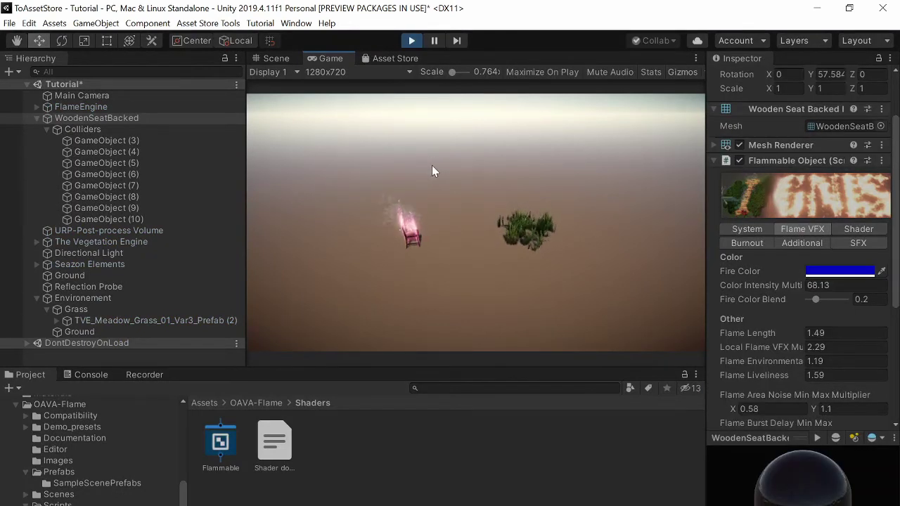
Enable Modify Flames On Runtime on the FlameEngine
{"action": "left_click", "coordinate": [54, 106]}
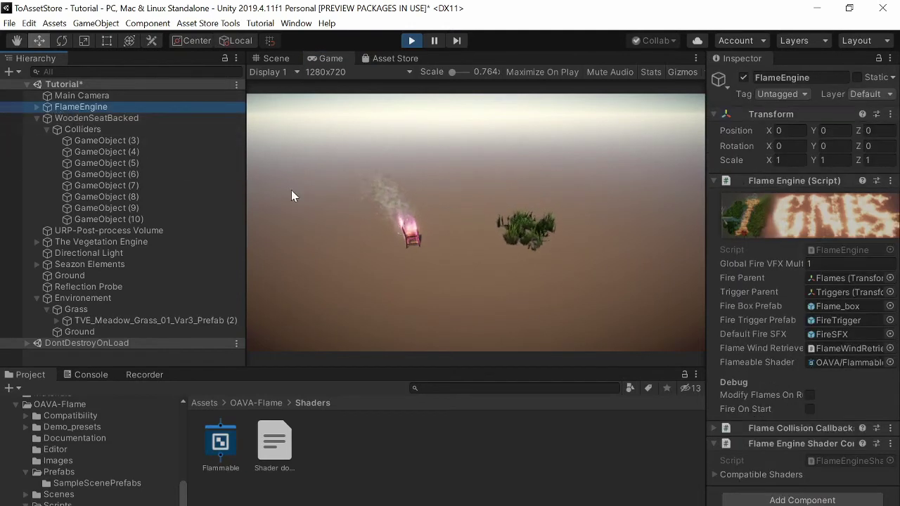
{"action": "left_click", "coordinate": [811, 396]}
{"action": "left_click", "coordinate": [810, 395]}
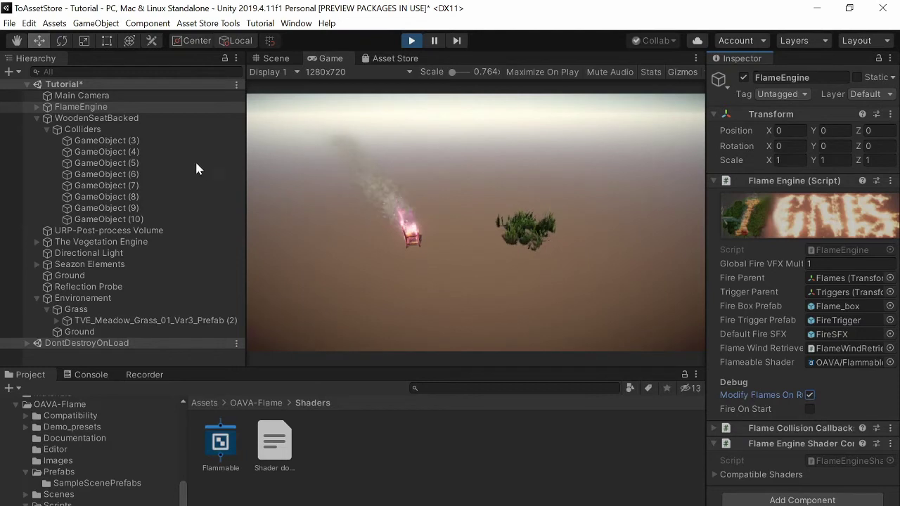
Give the stool's shader a blue emission colour with Shader Emission Multiplier 36.7
{"action": "left_click", "coordinate": [85, 120]}
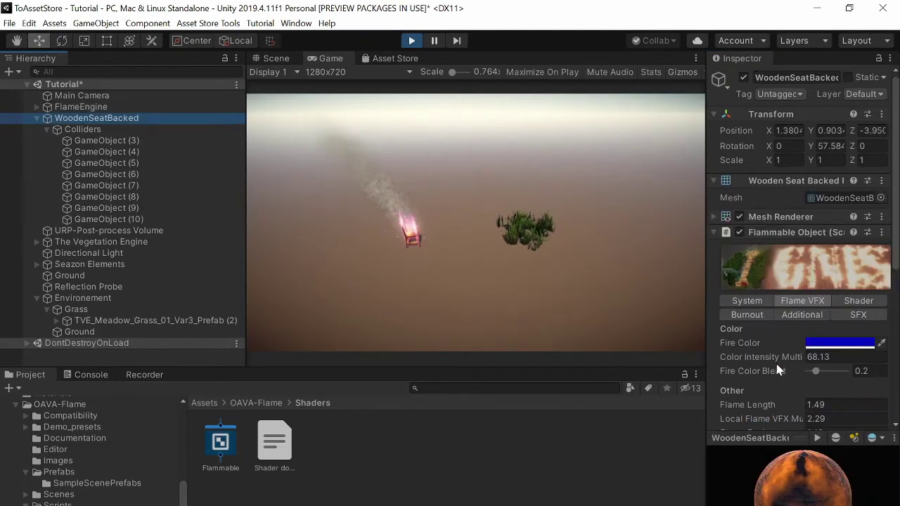
{"action": "left_click", "coordinate": [858, 301]}
{"action": "left_click", "coordinate": [851, 330]}
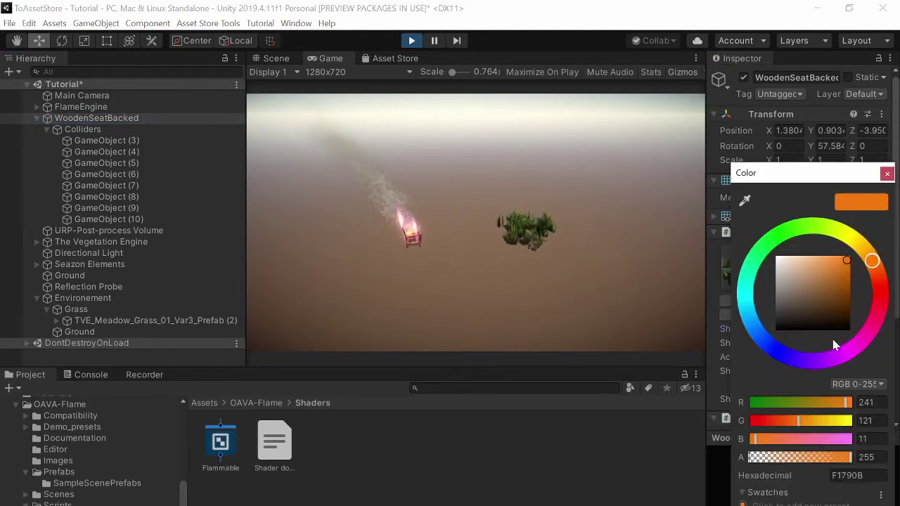
{"action": "left_click", "coordinate": [771, 346]}
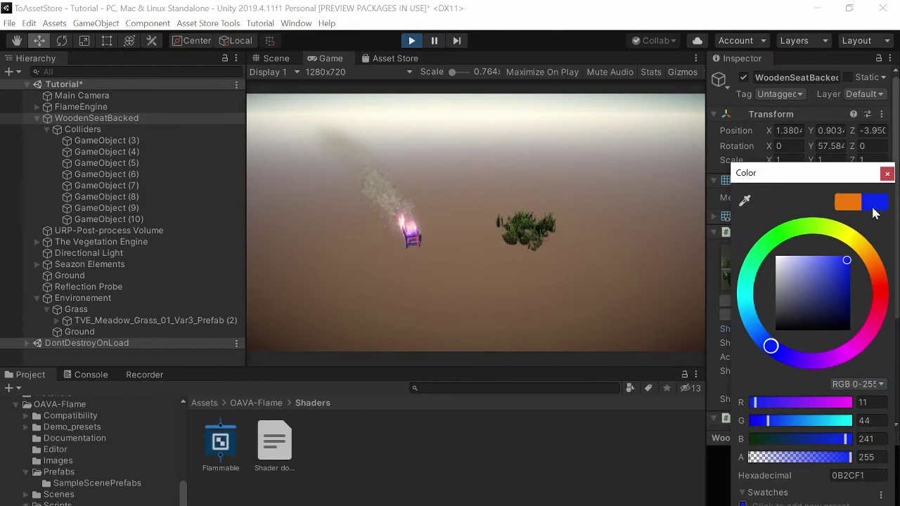
{"action": "left_click", "coordinate": [888, 173]}
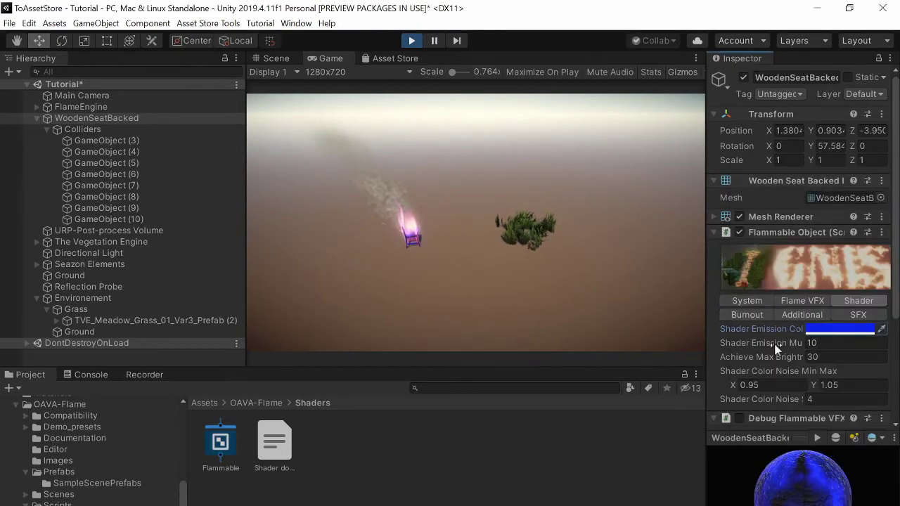
{"action": "left_click_drag", "start_coordinate": [778, 346], "coordinate": [875, 344]}
{"action": "left_click_drag", "start_coordinate": [90, 336], "coordinate": [774, 386]}
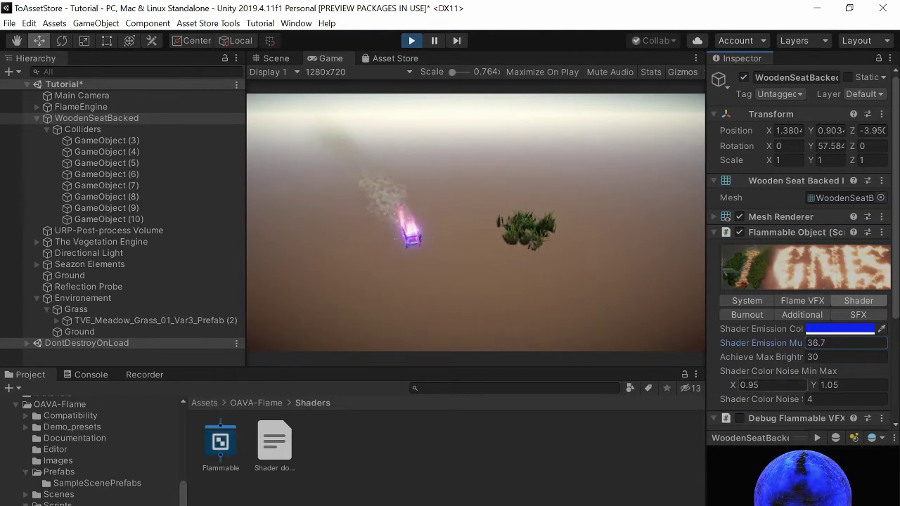
Set the shader's Color Noise X to 0.7 and Shader Color Noise to 33.9
{"action": "left_click", "coordinate": [770, 386]}
{"action": "type", "text": "0"}
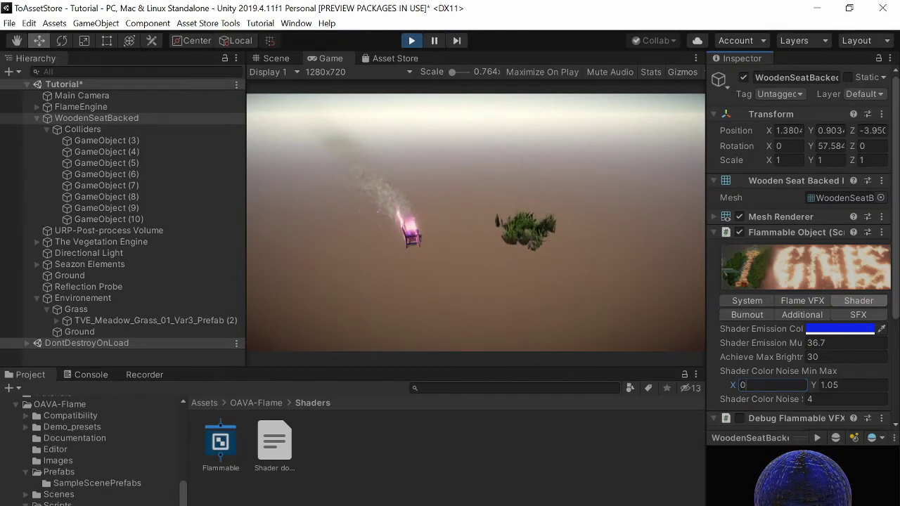
{"action": "type", "text": ".7"}
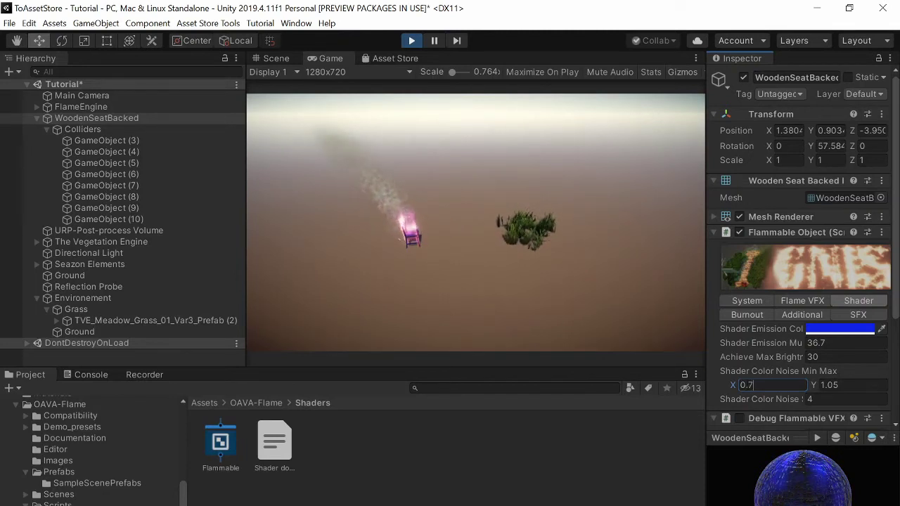
{"action": "left_click_drag", "start_coordinate": [840, 407], "coordinate": [515, 302]}
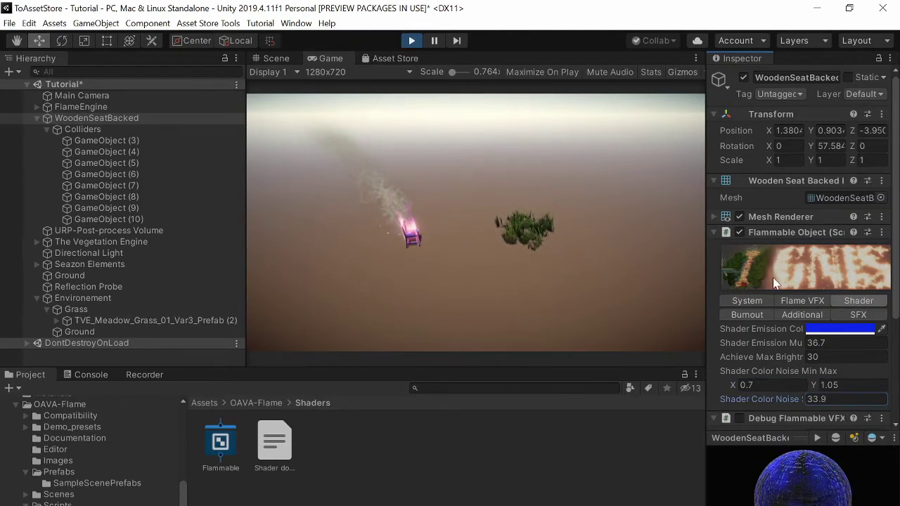
Drag Fire Color Blend to 0.69 in Flame VFX, then view the Burnout settings
{"action": "left_click", "coordinate": [802, 300]}
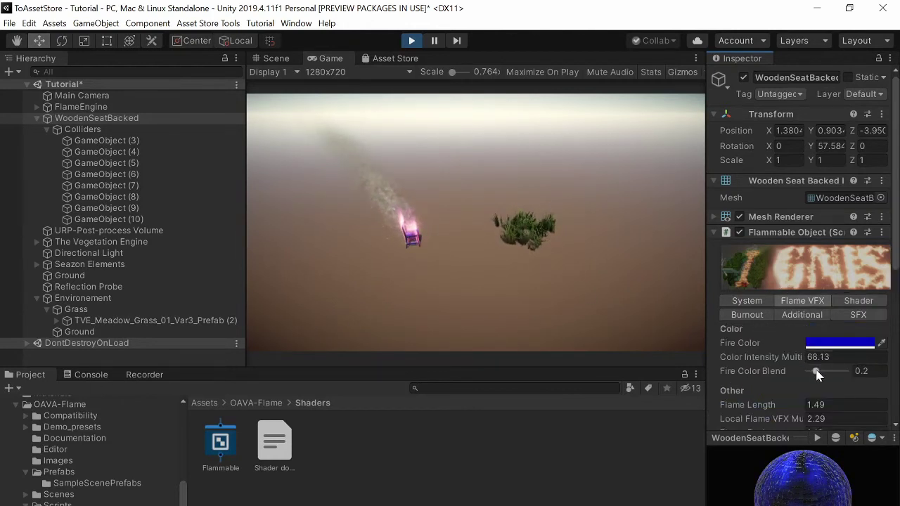
{"action": "left_click_drag", "start_coordinate": [816, 372], "coordinate": [834, 371]}
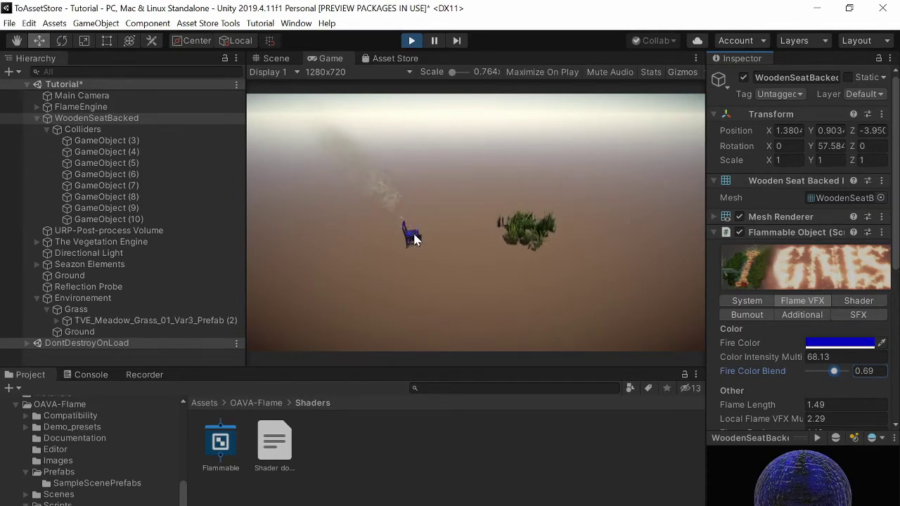
{"action": "left_click", "coordinate": [760, 318]}
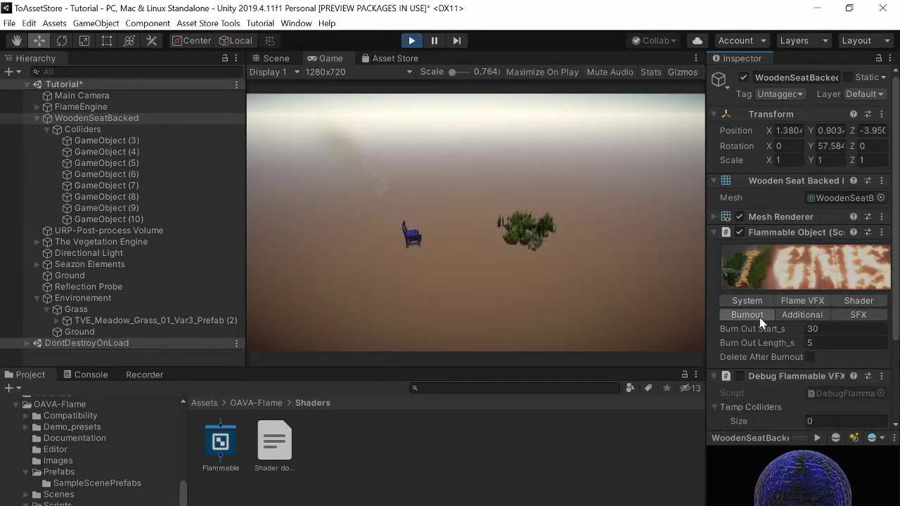
Stop play and convert TVE_Meadow_Grass_01_Var3_Prefab (2) into a flammable object, confirming with Yes!
{"action": "left_click", "coordinate": [412, 42]}
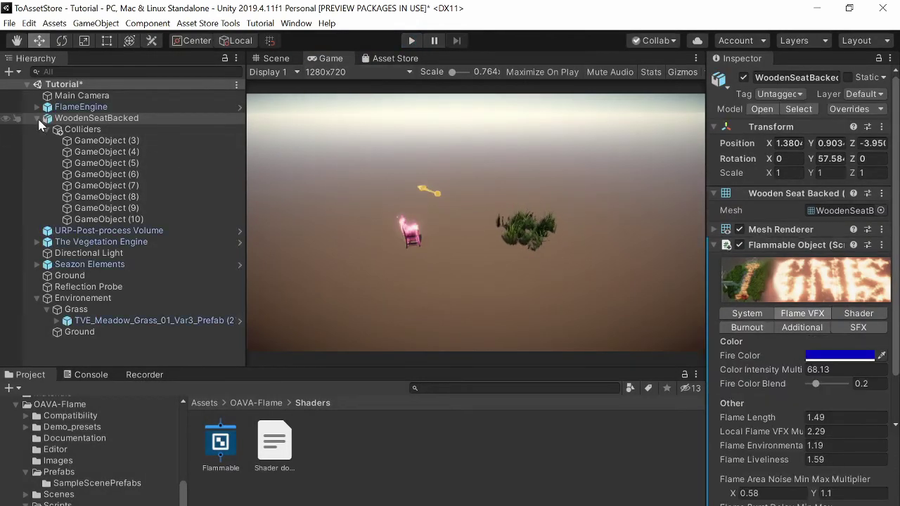
{"action": "left_click", "coordinate": [36, 118]}
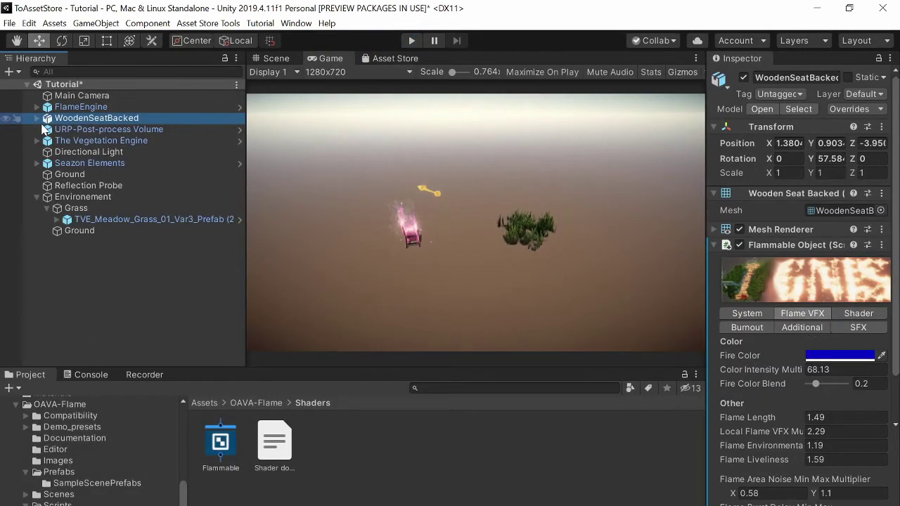
{"action": "left_click", "coordinate": [109, 221]}
{"action": "right_click", "coordinate": [110, 213]}
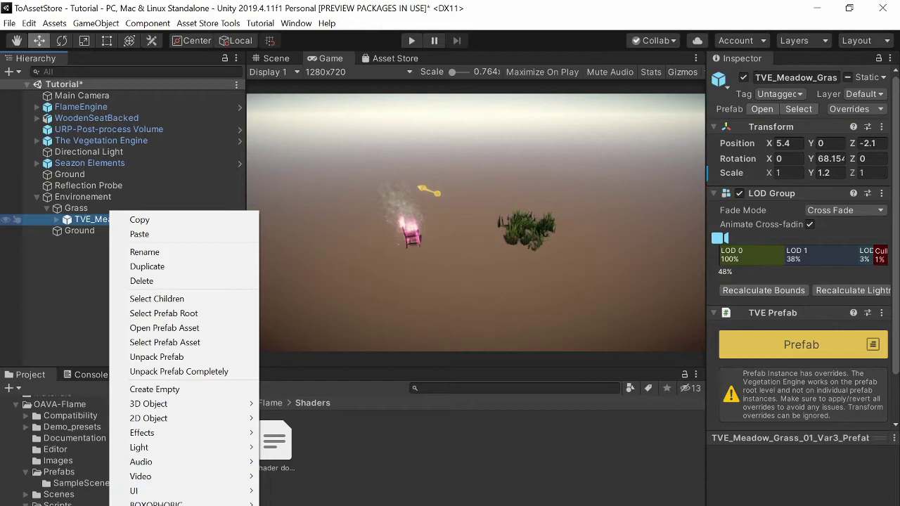
{"action": "left_click", "coordinate": [303, 503]}
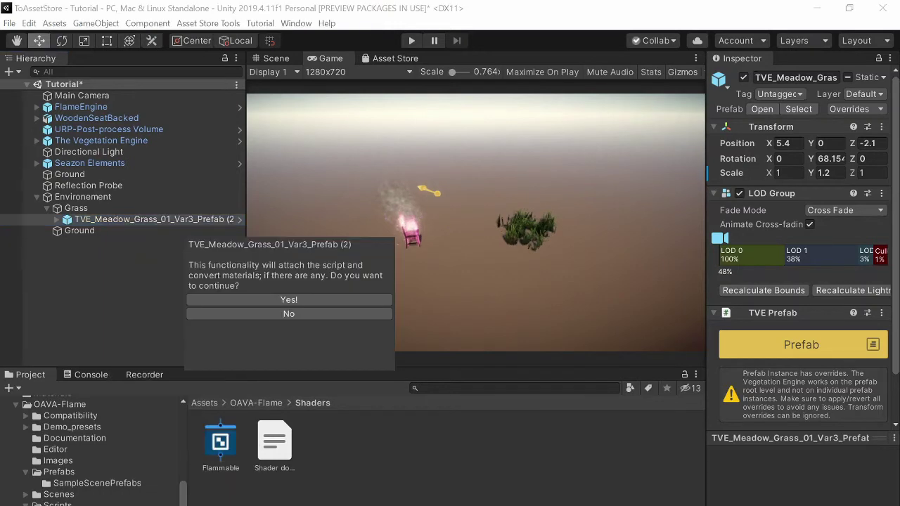
{"action": "left_click", "coordinate": [306, 301]}
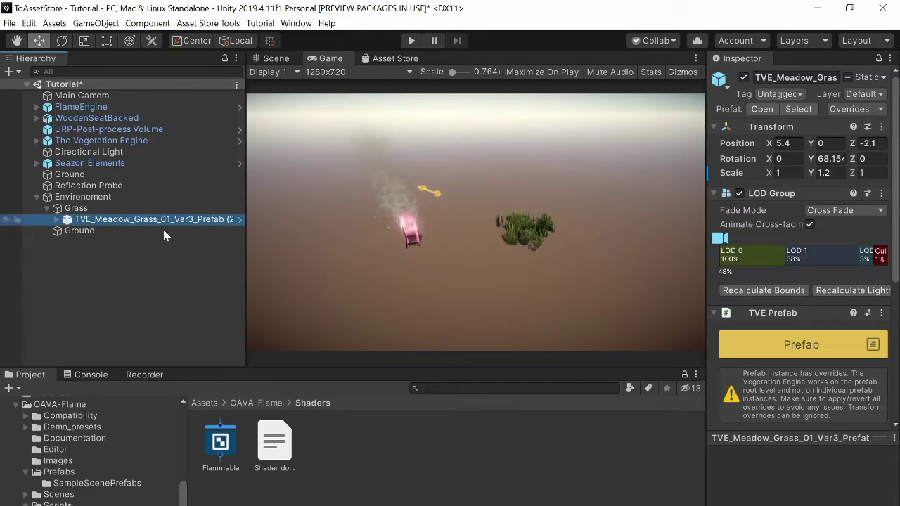
{"action": "scroll", "coordinate": [851, 336], "scroll_direction": "down", "scroll_amount": 5}
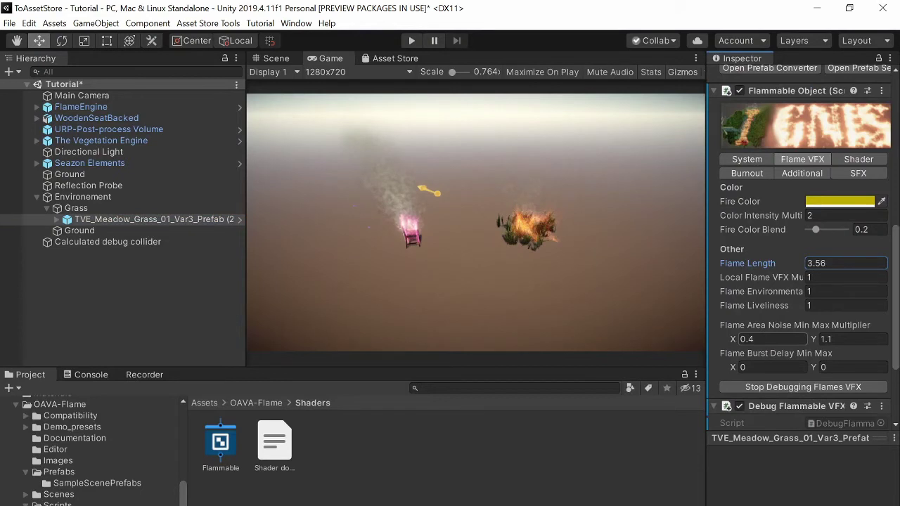
Set the grass Flame Area Noise minimum to 0.7 and start the scene in play mode
{"action": "left_click", "coordinate": [770, 339]}
{"action": "type", "text": "0.7"}
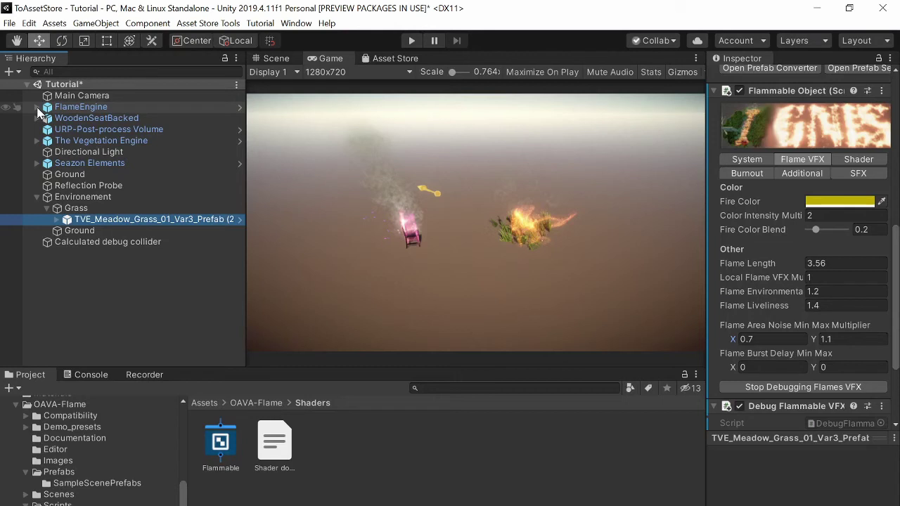
{"action": "left_click", "coordinate": [411, 41]}
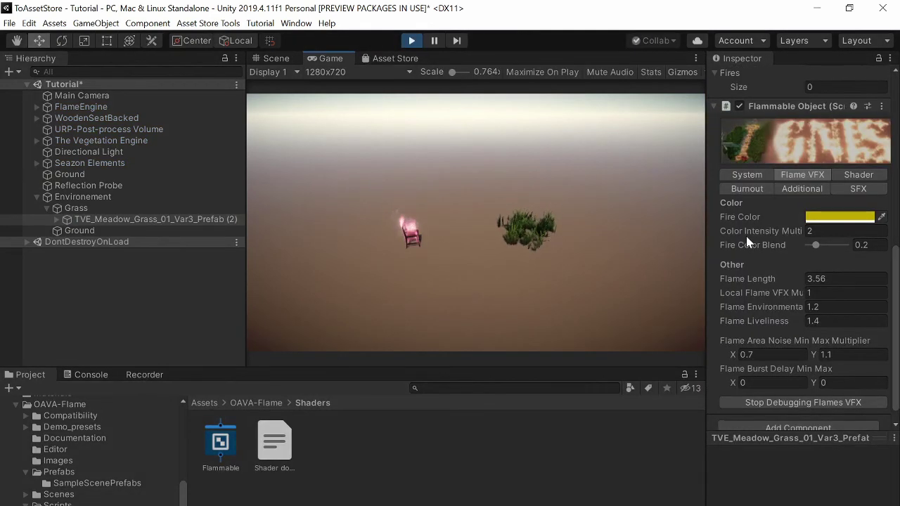
While playing, slide the grass patch to Position X 2.72, Z -3.21 beside the burning stool
{"action": "left_click", "coordinate": [755, 176]}
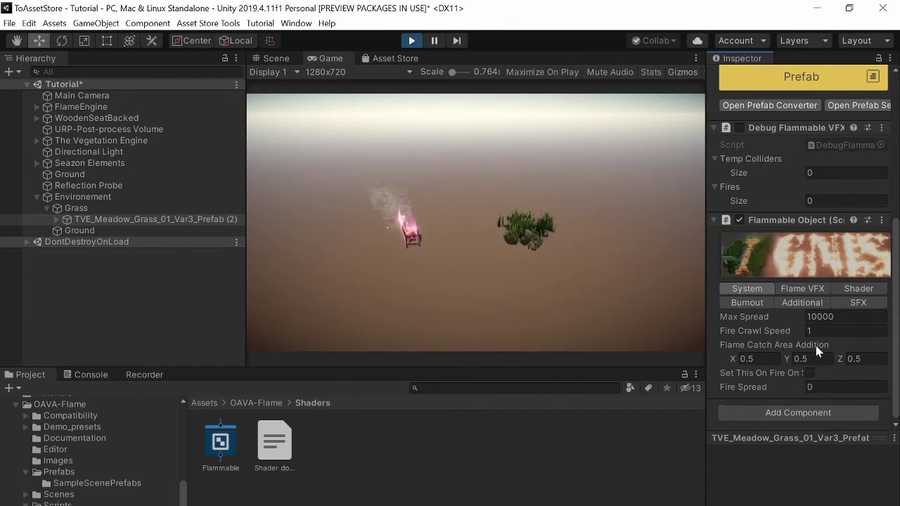
{"action": "scroll", "coordinate": [814, 247], "scroll_direction": "up", "scroll_amount": 5}
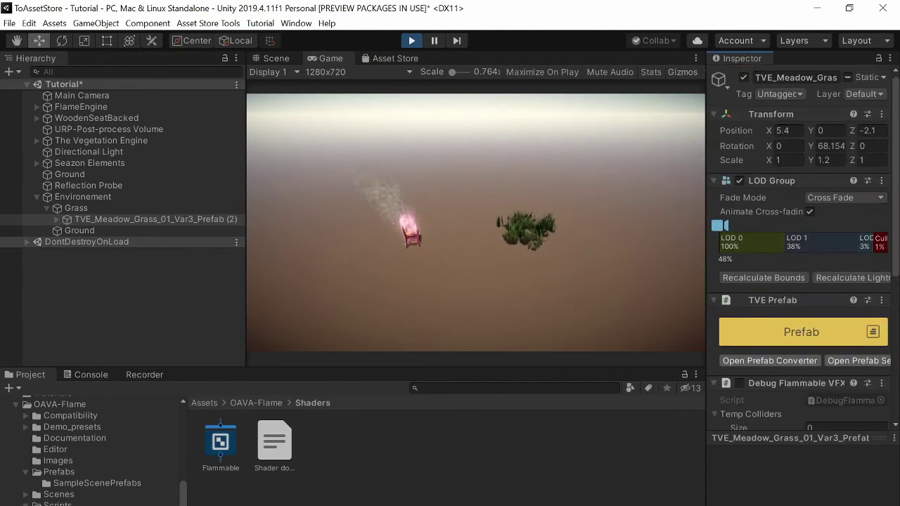
{"action": "left_click_drag", "start_coordinate": [764, 130], "coordinate": [725, 133]}
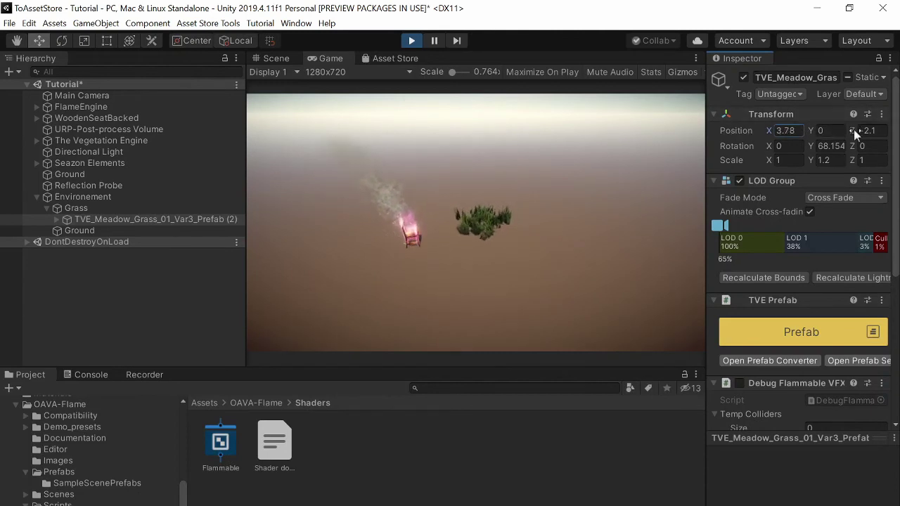
{"action": "left_click_drag", "start_coordinate": [854, 129], "coordinate": [845, 129]}
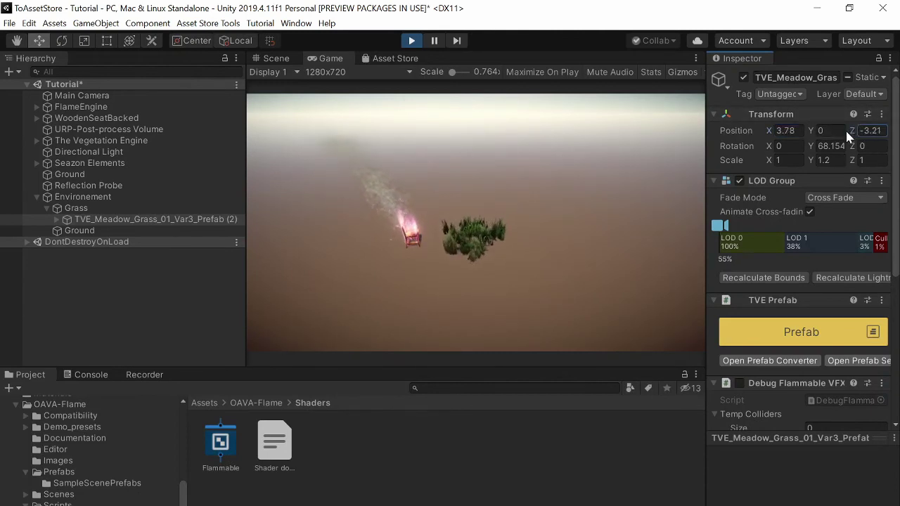
{"action": "left_click_drag", "start_coordinate": [776, 131], "coordinate": [756, 129]}
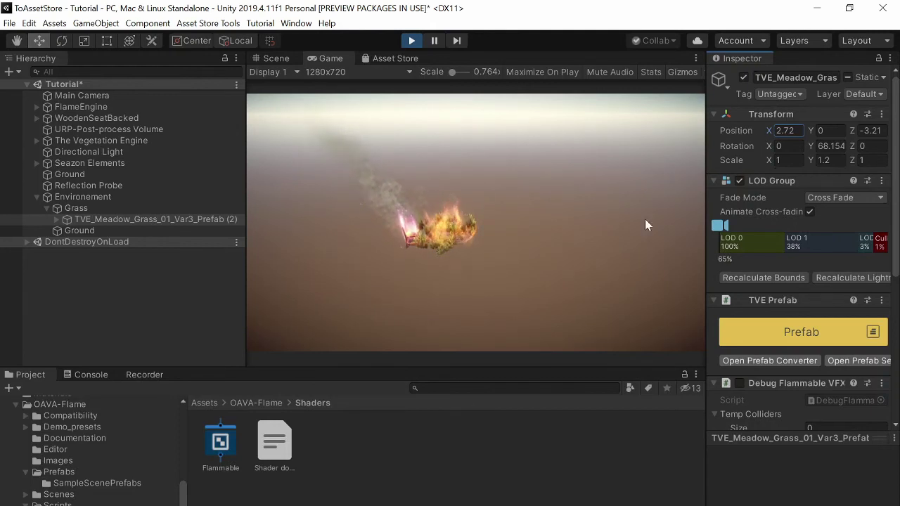
Enable Modify Flames On Run on FlameEngine and change the grass's Shader Emission Color from orange to red
{"action": "left_click", "coordinate": [90, 109]}
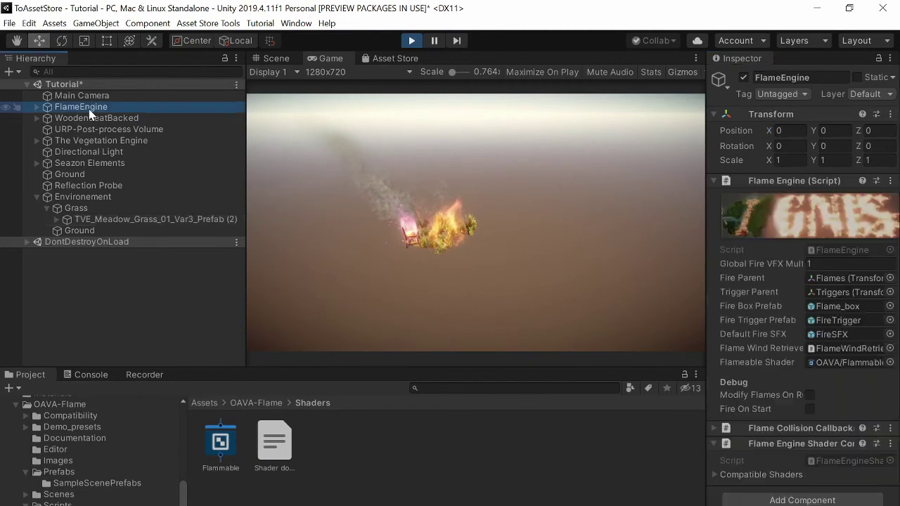
{"action": "left_click", "coordinate": [809, 396]}
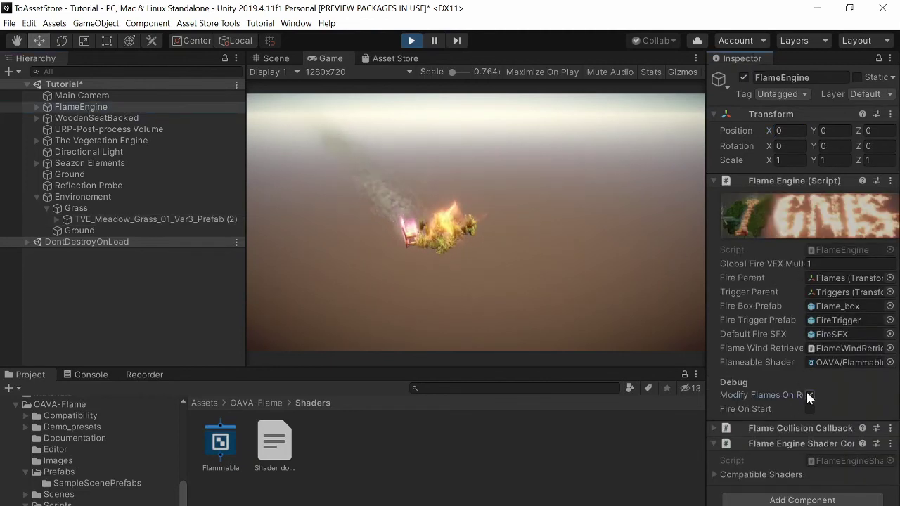
{"action": "left_click", "coordinate": [121, 219]}
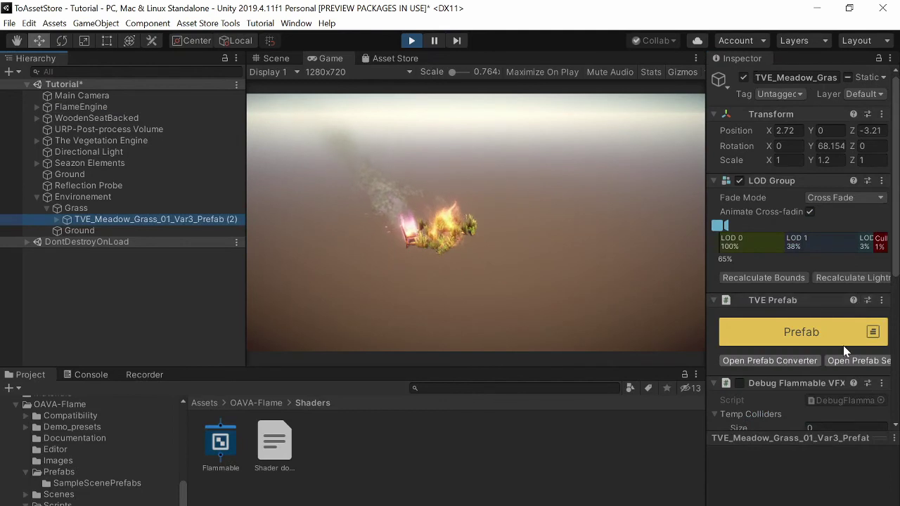
{"action": "scroll", "coordinate": [844, 345], "scroll_direction": "down", "scroll_amount": 5}
{"action": "left_click", "coordinate": [858, 288]}
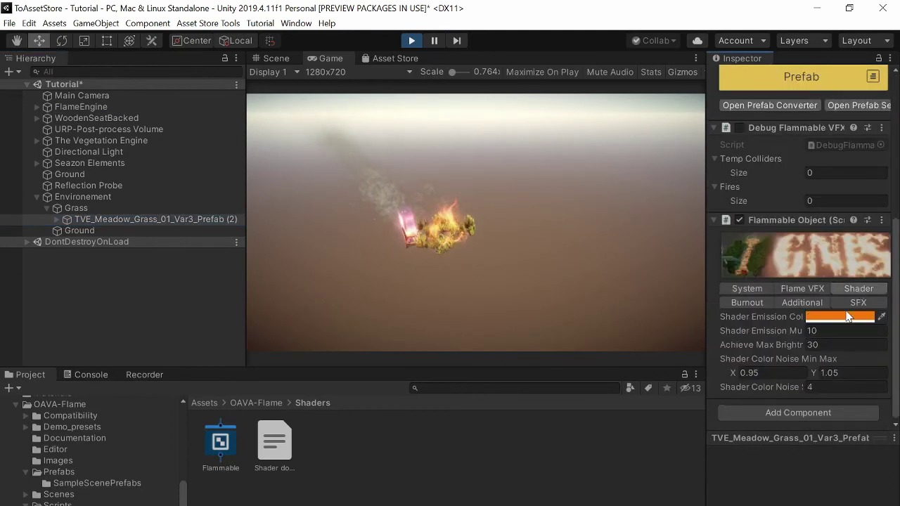
{"action": "left_click", "coordinate": [848, 318]}
{"action": "left_click_drag", "start_coordinate": [872, 273], "coordinate": [880, 292]}
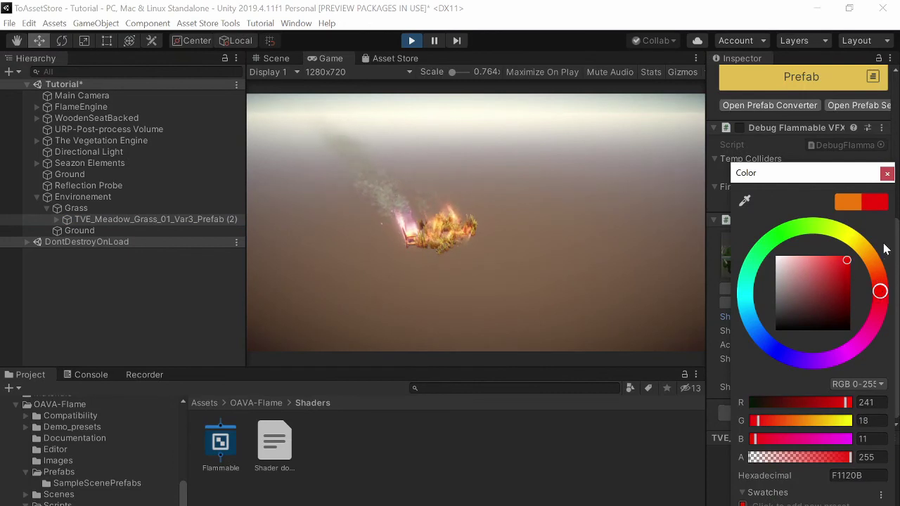
{"action": "left_click", "coordinate": [888, 173]}
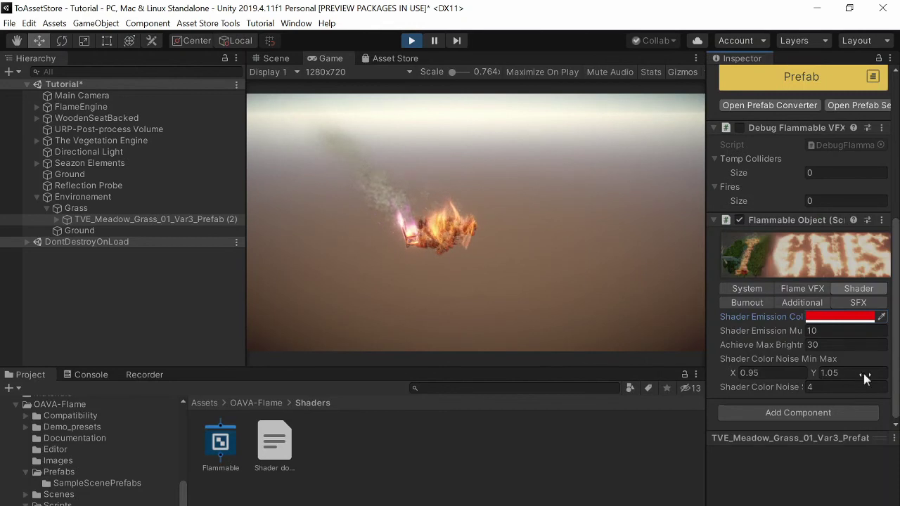
Lower the grass patch's Flame Liveliness from 1.4 to 0.93
{"action": "left_click", "coordinate": [799, 289]}
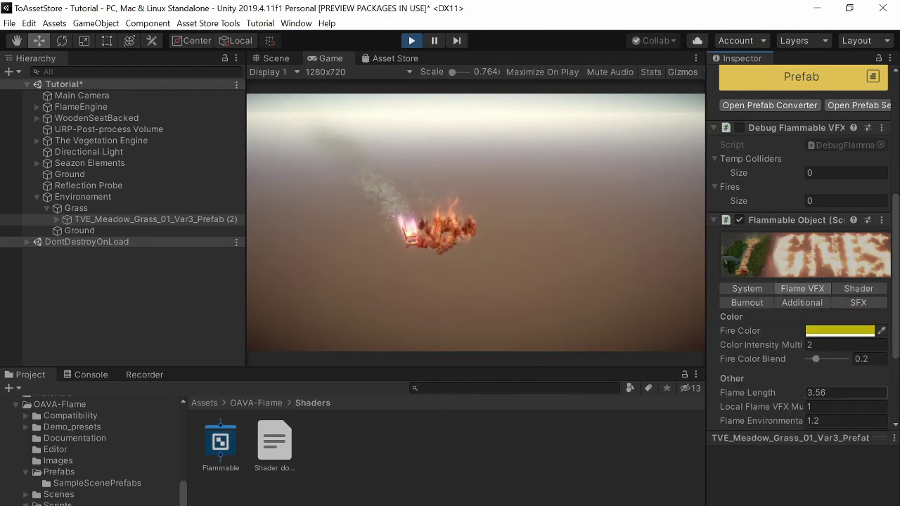
{"action": "scroll", "coordinate": [748, 415], "scroll_direction": "down", "scroll_amount": 4}
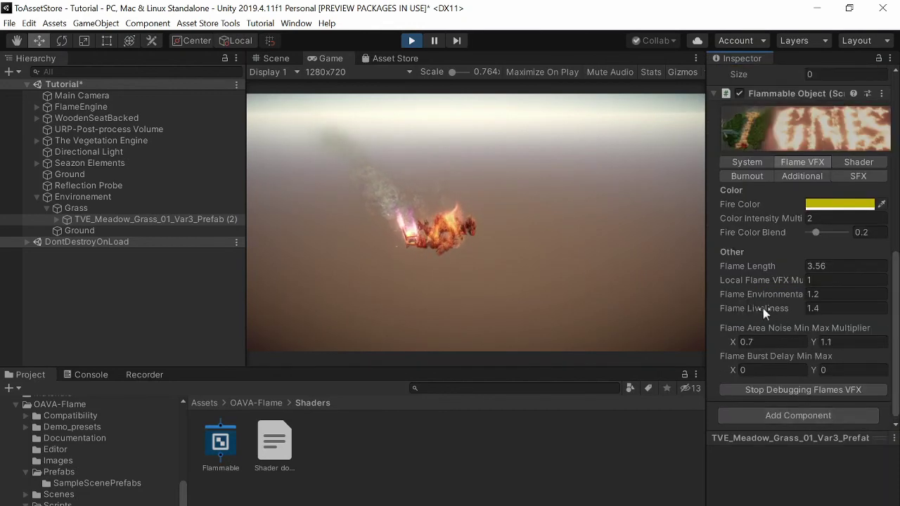
{"action": "left_click_drag", "start_coordinate": [754, 309], "coordinate": [748, 317]}
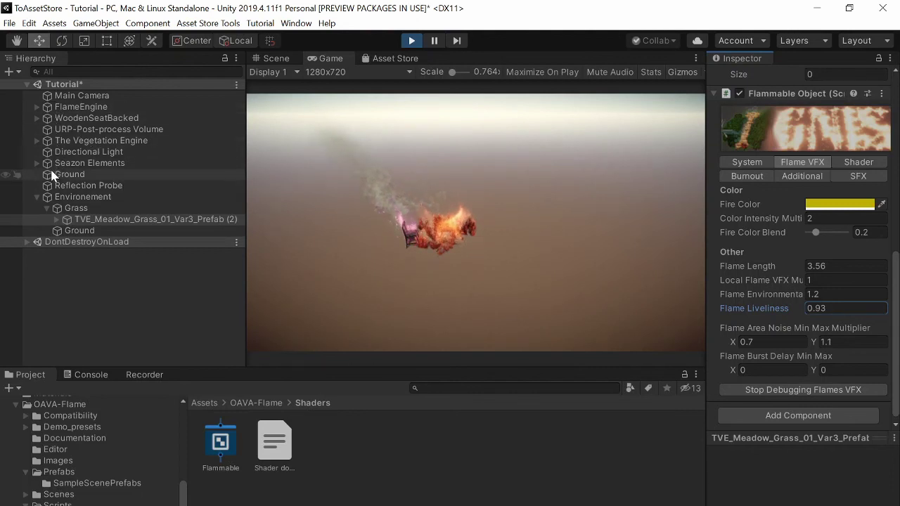
In The Vegetation Engine's Global Motion, set Wind Power 1, Noise Speed 4 and Rotation Y 0
{"action": "left_click", "coordinate": [36, 141]}
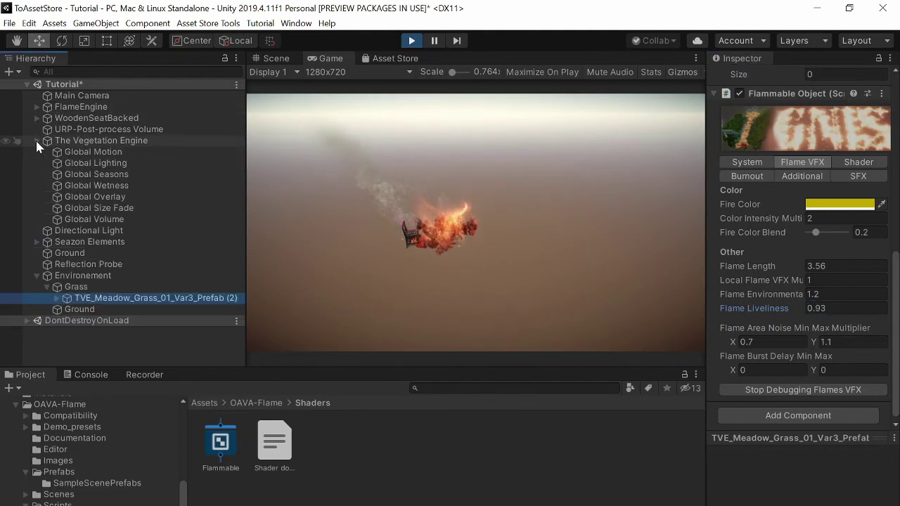
{"action": "left_click", "coordinate": [92, 152]}
{"action": "left_click_drag", "start_coordinate": [837, 370], "coordinate": [898, 373]}
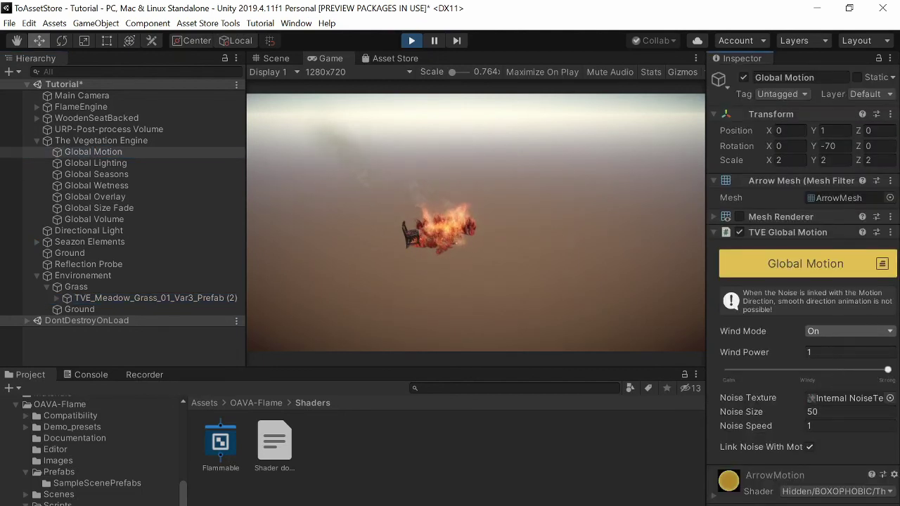
{"action": "left_click", "coordinate": [819, 427]}
{"action": "type", "text": "4"}
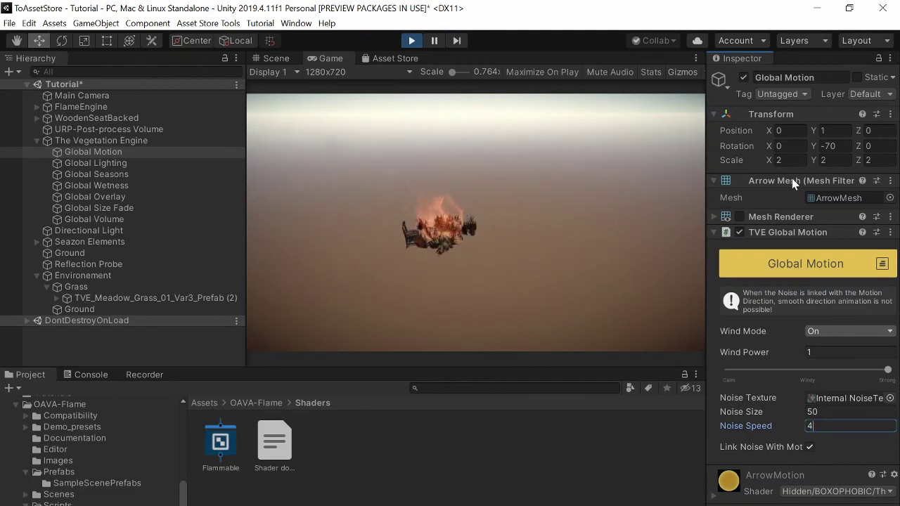
{"action": "left_click", "coordinate": [831, 145]}
{"action": "type", "text": "0"}
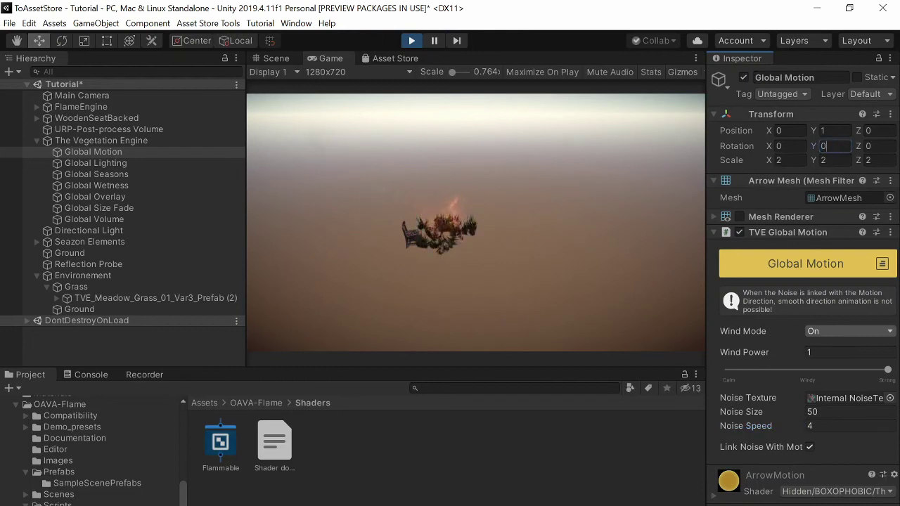